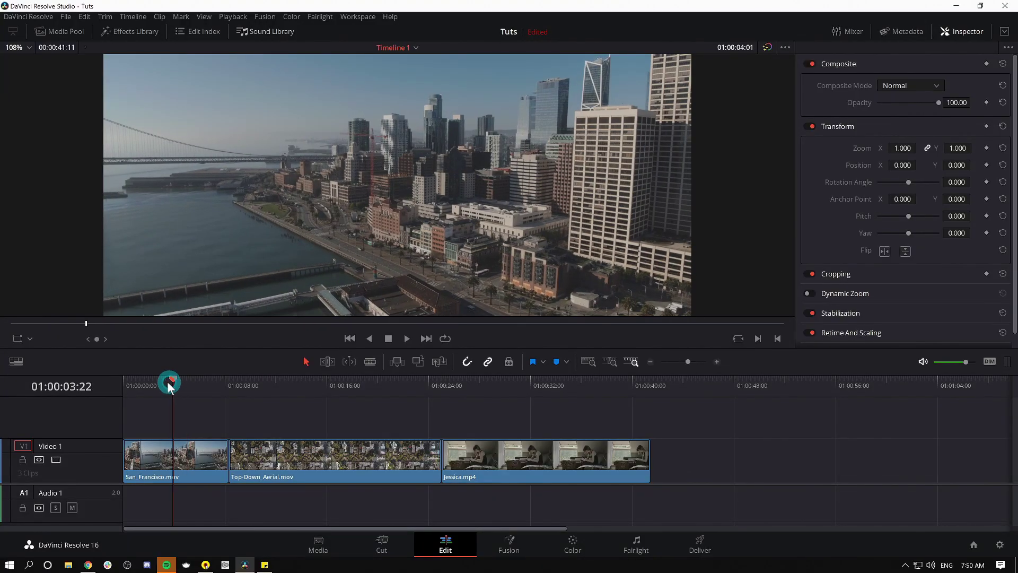
Move the playhead back to the start of the timeline.
drag(169, 385, 166, 386)
click(190, 411)
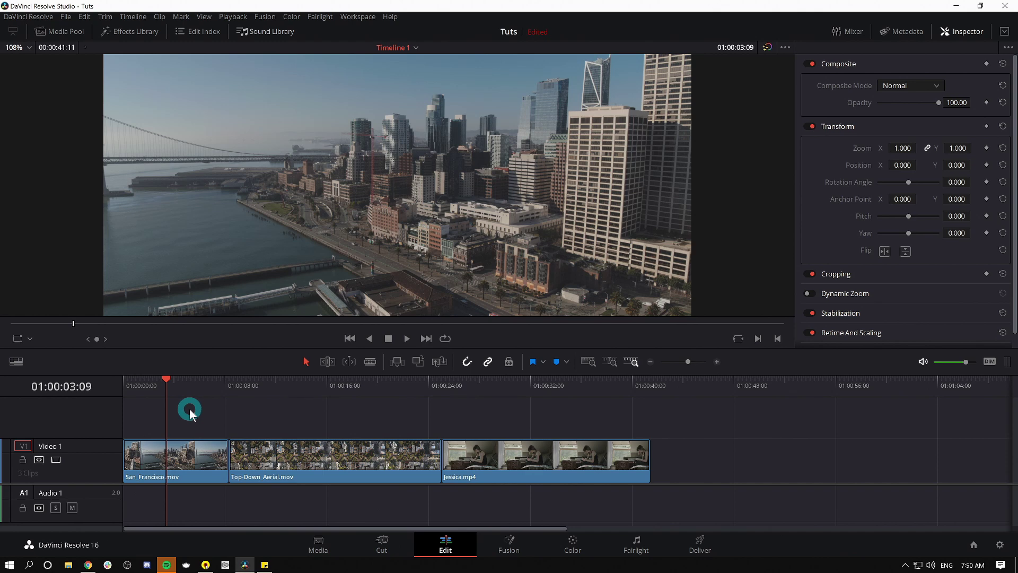
key(Home)
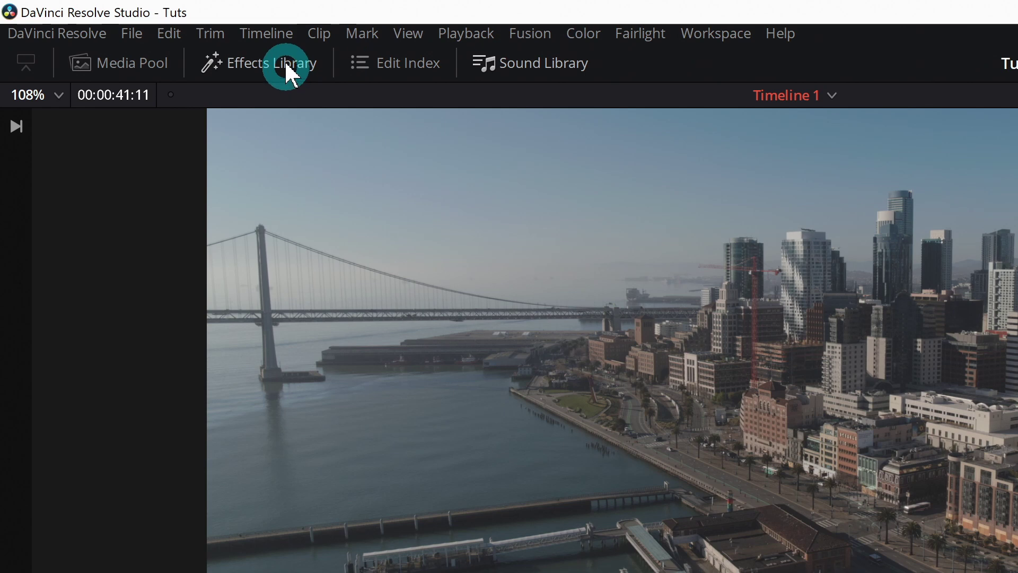
Add a Text title on V2 above San_Francisco.mov, trimmed to end with the clip, and preview it.
click(287, 66)
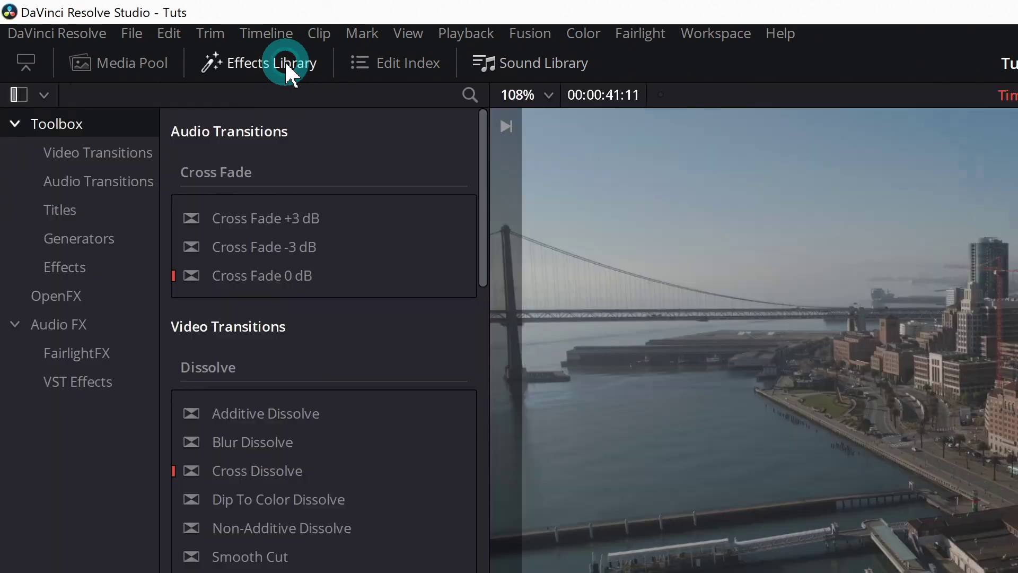
click(71, 215)
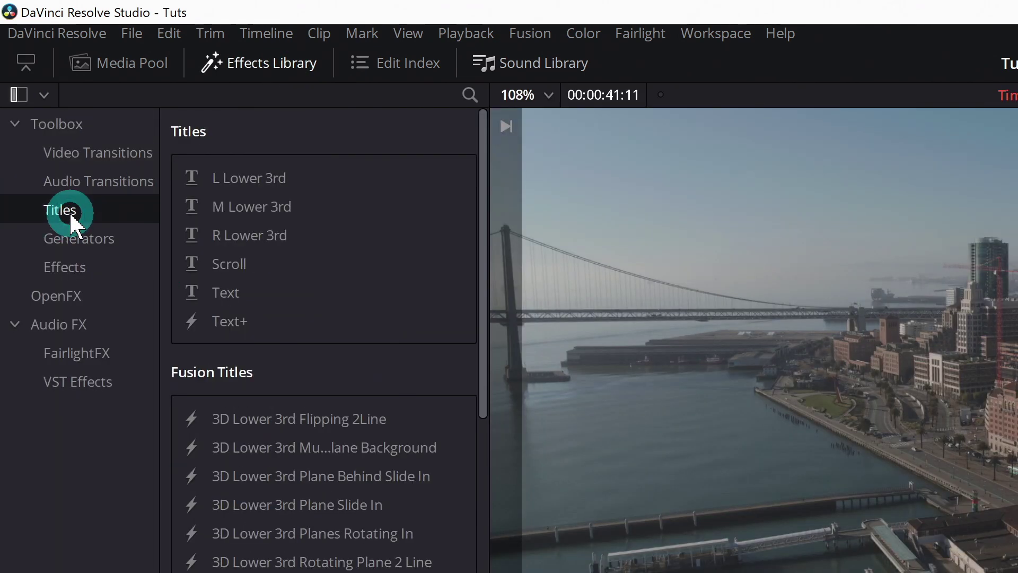
drag(216, 293, 798, 572)
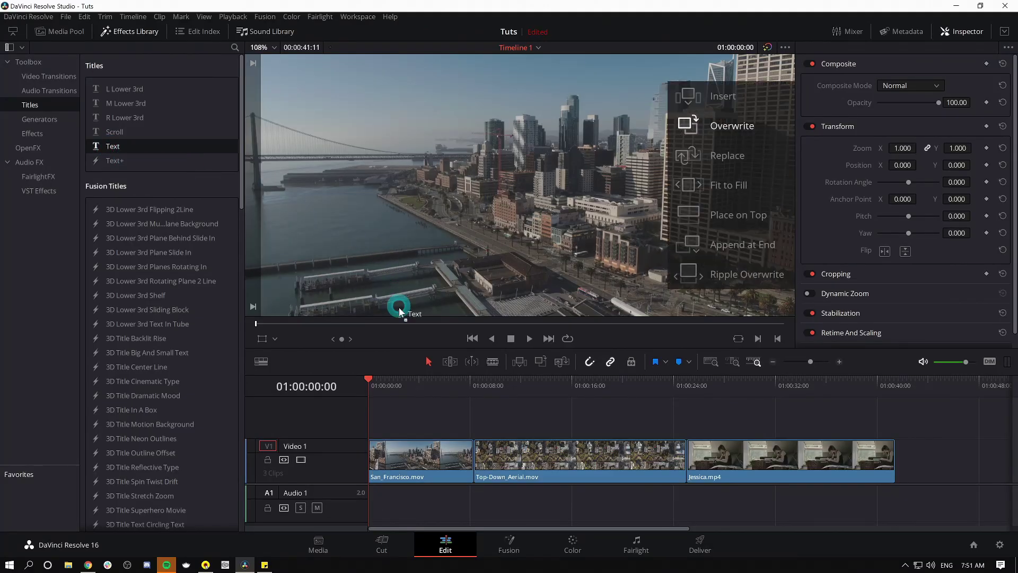
drag(398, 311, 410, 411)
drag(488, 414, 473, 413)
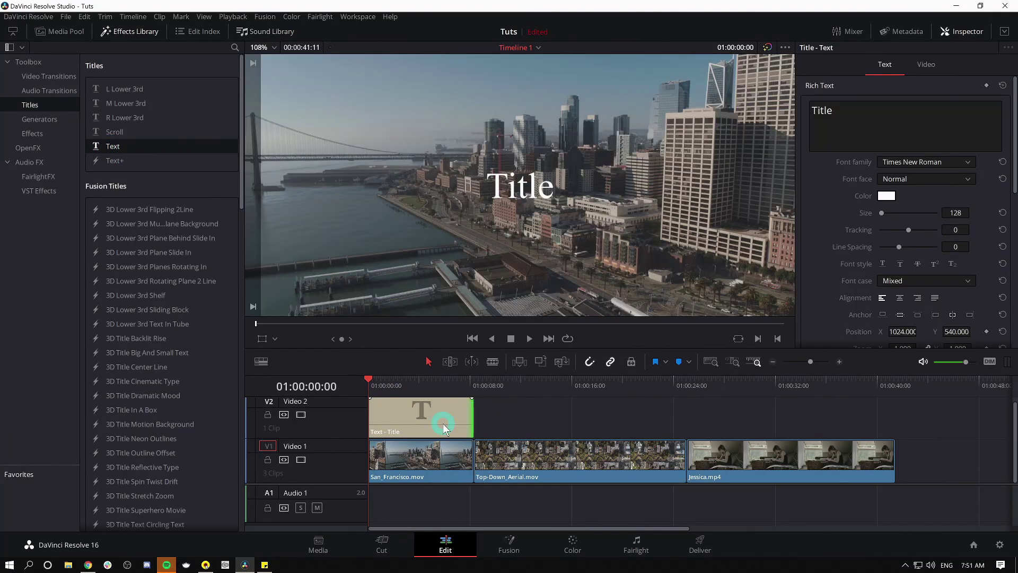
key(space)
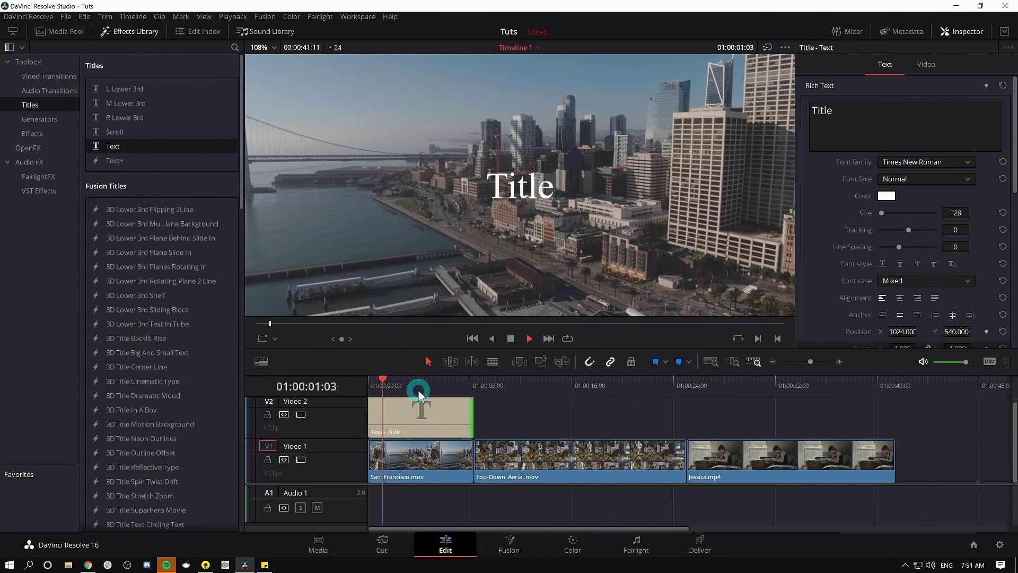
click(129, 32)
Retype the title as 'SAN FRANCISCO' and set its font to Bebas Neue.
click(408, 213)
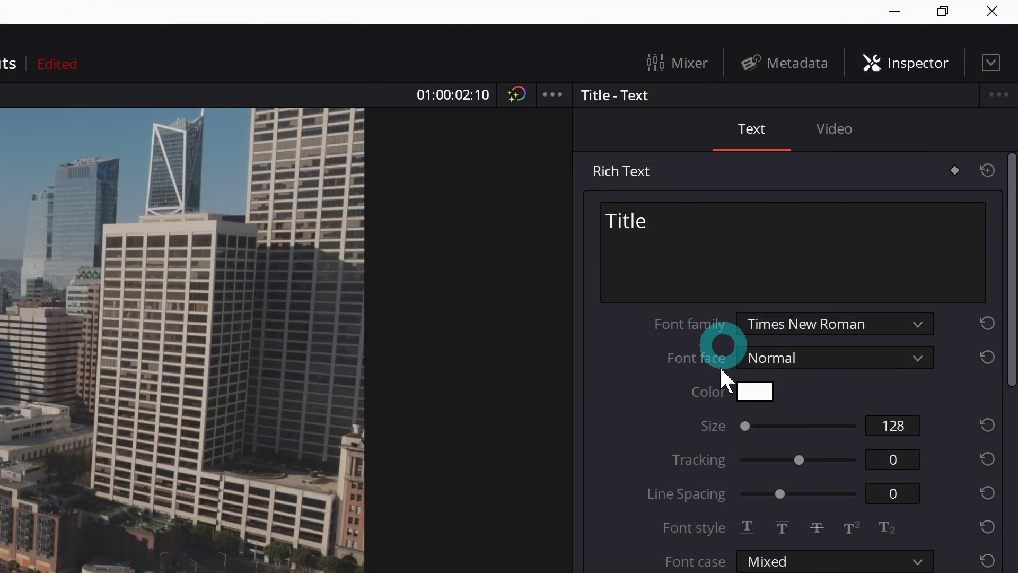
double_click(707, 221)
text(SAN FRANCISCO)
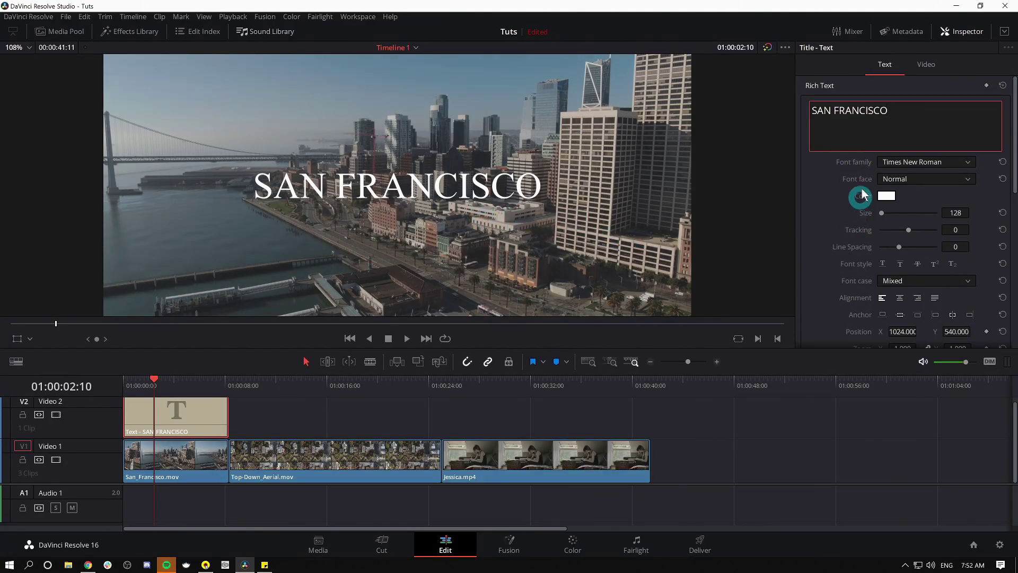
click(900, 163)
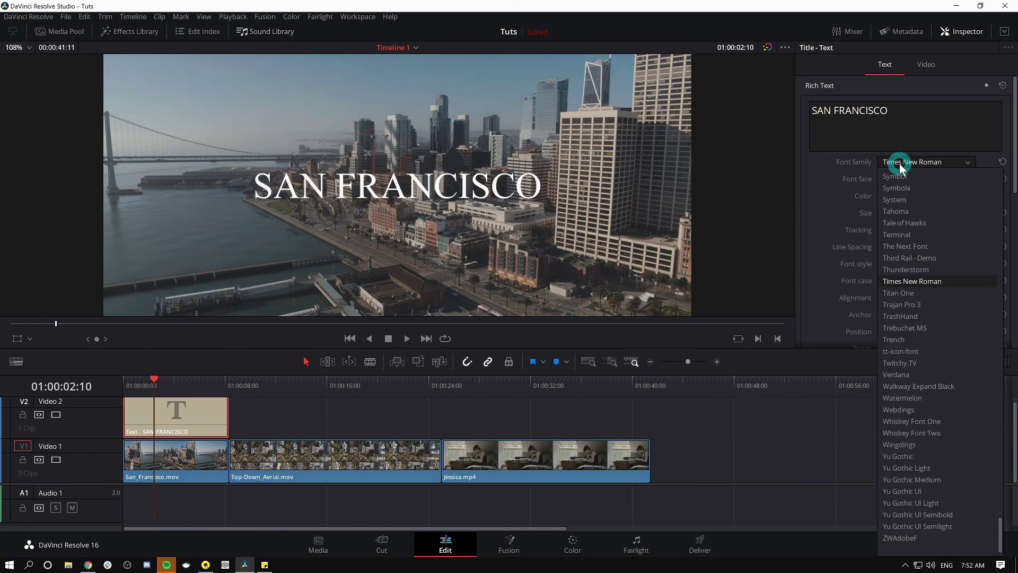
scroll(899, 167, up, 15)
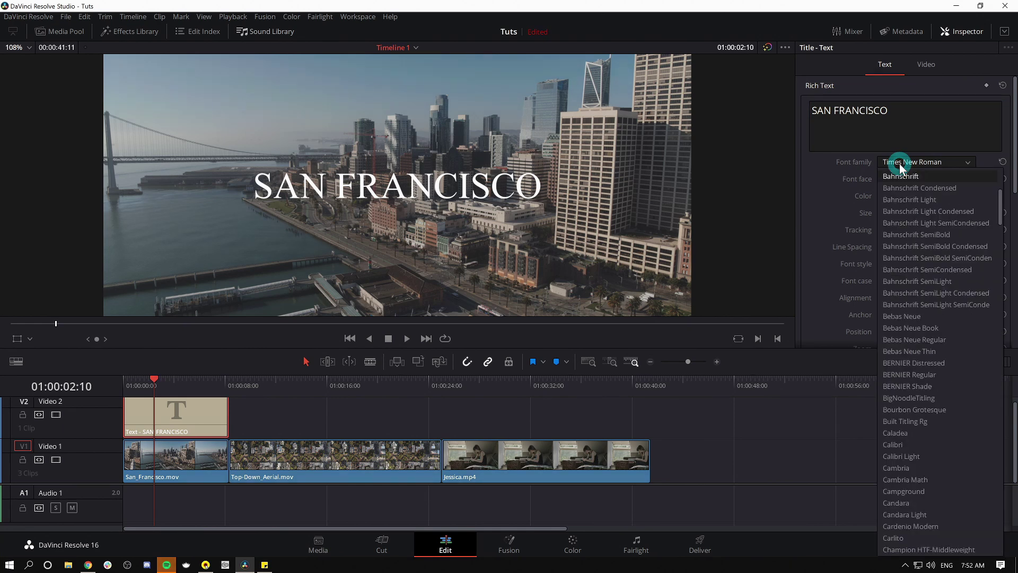
click(918, 318)
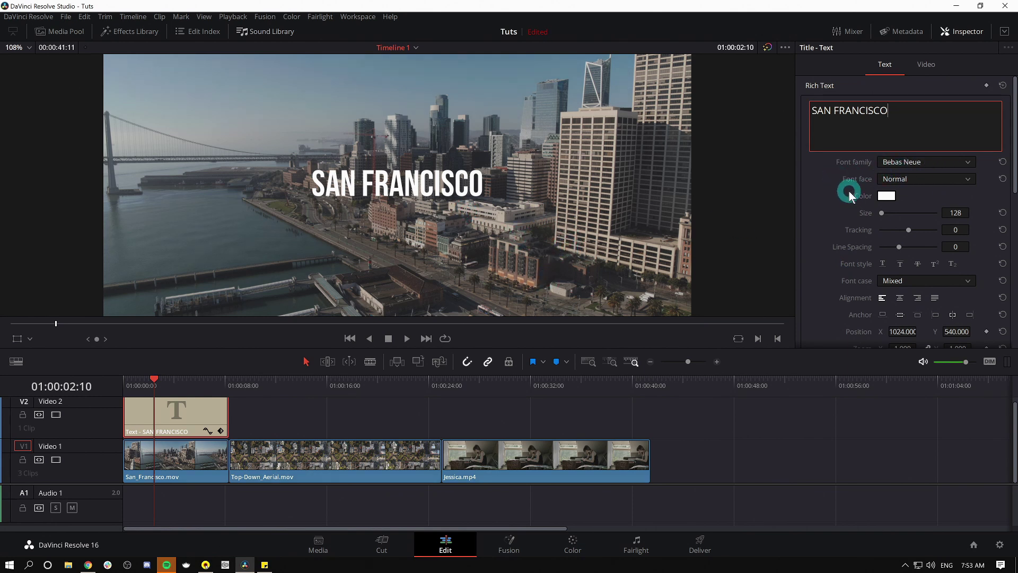
Widen the title's tracking to 35 and play it back from the start.
drag(908, 229, 913, 230)
key(shift+z)
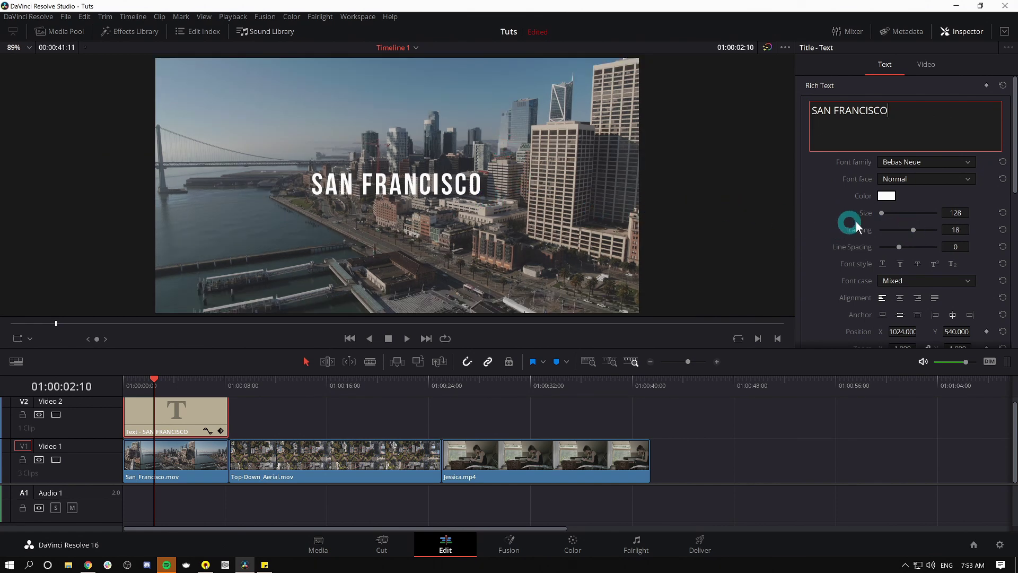
drag(949, 226, 956, 227)
key(Home)
key(space)
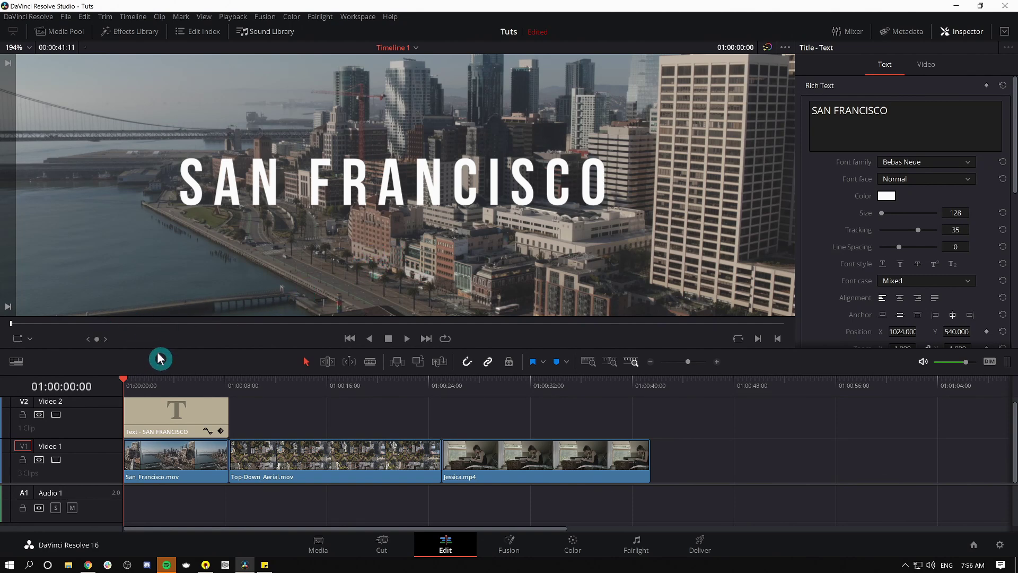
Give the title a fade-in of about 1 second 8 frames and play it back.
key(space)
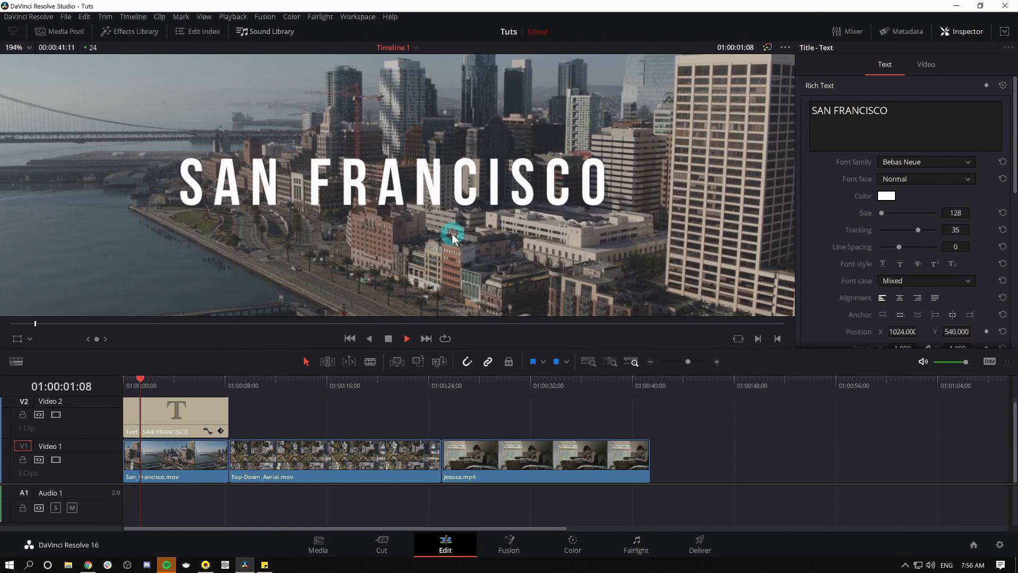
key(space)
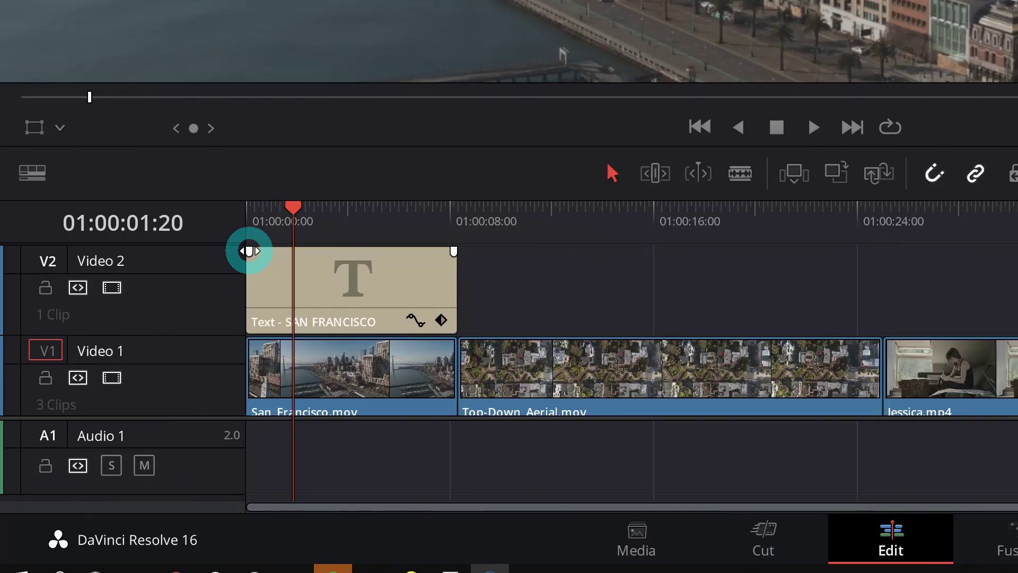
drag(125, 400, 140, 401)
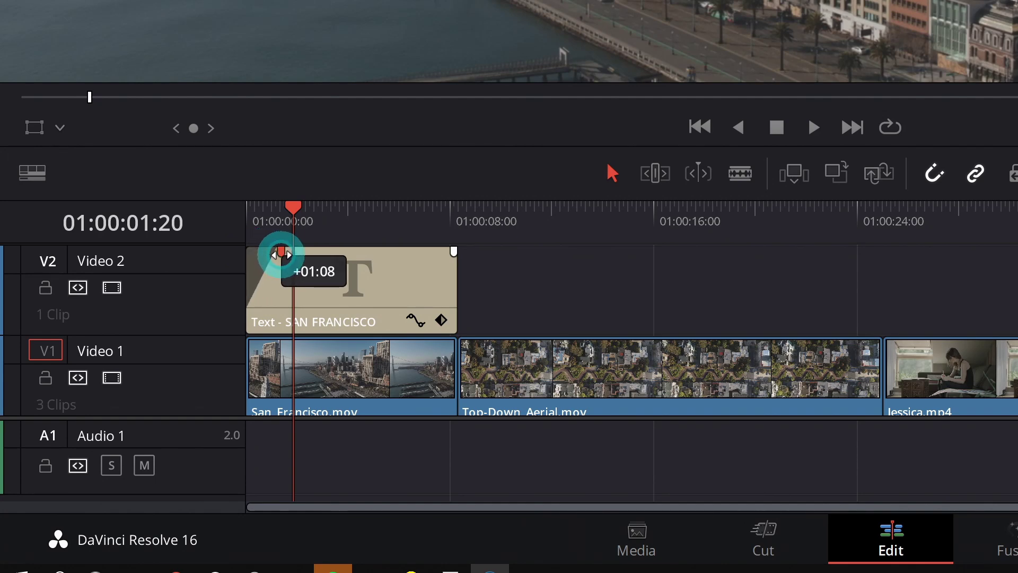
drag(280, 253, 282, 257)
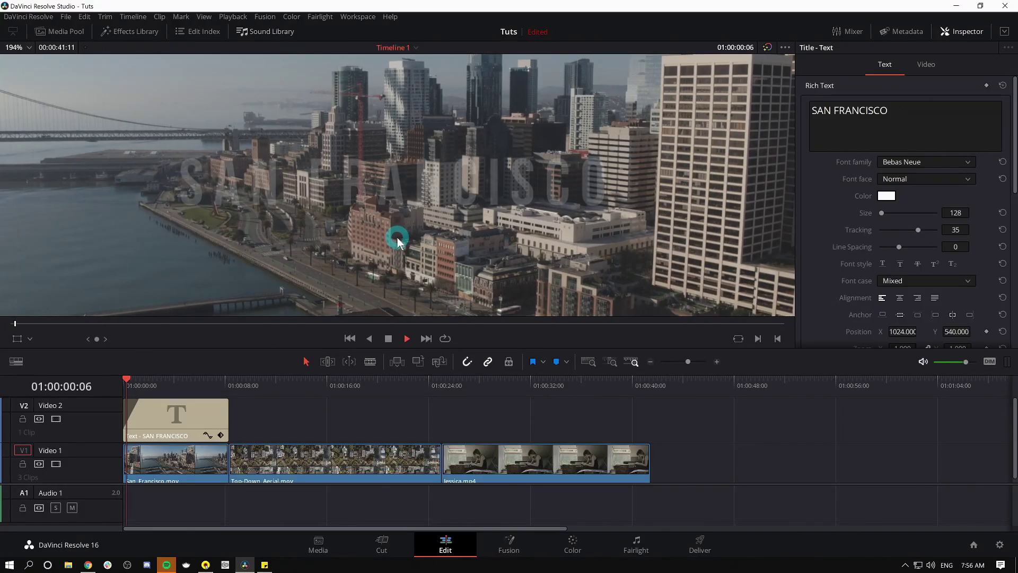
key(space)
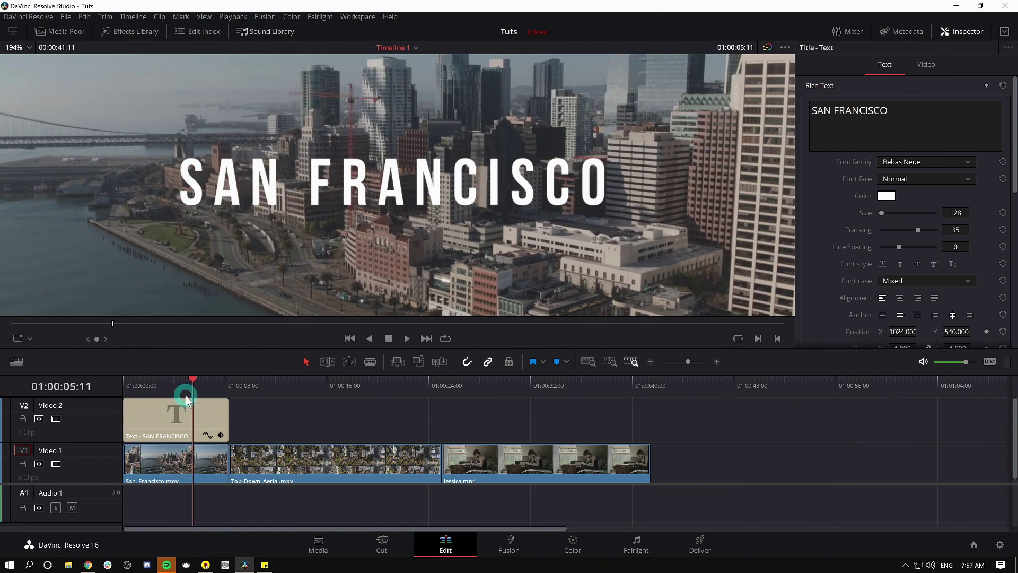
Move the playhead to about two seconds and select the SAN FRANCISCO title clip.
click(153, 381)
click(509, 235)
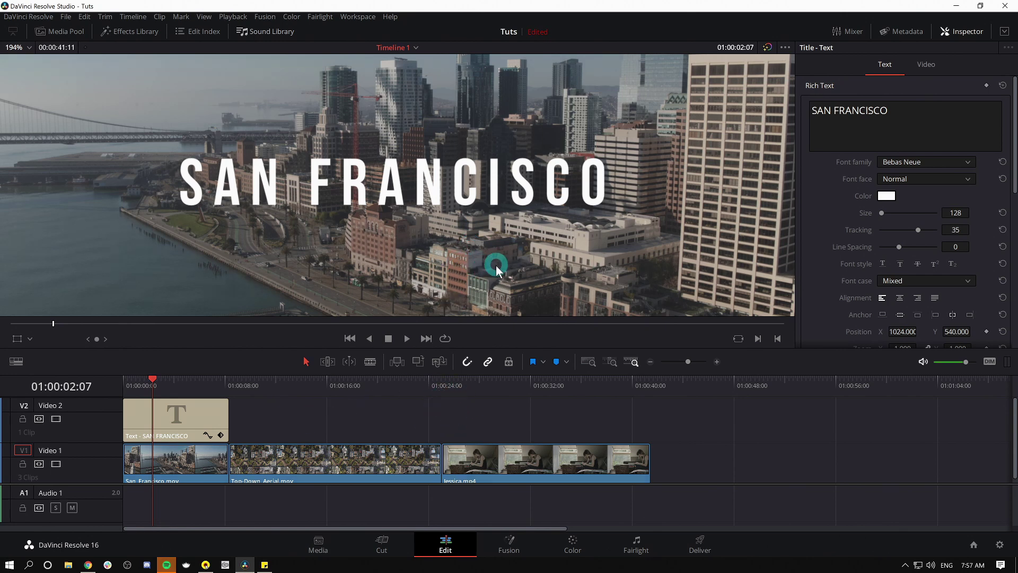
click(188, 411)
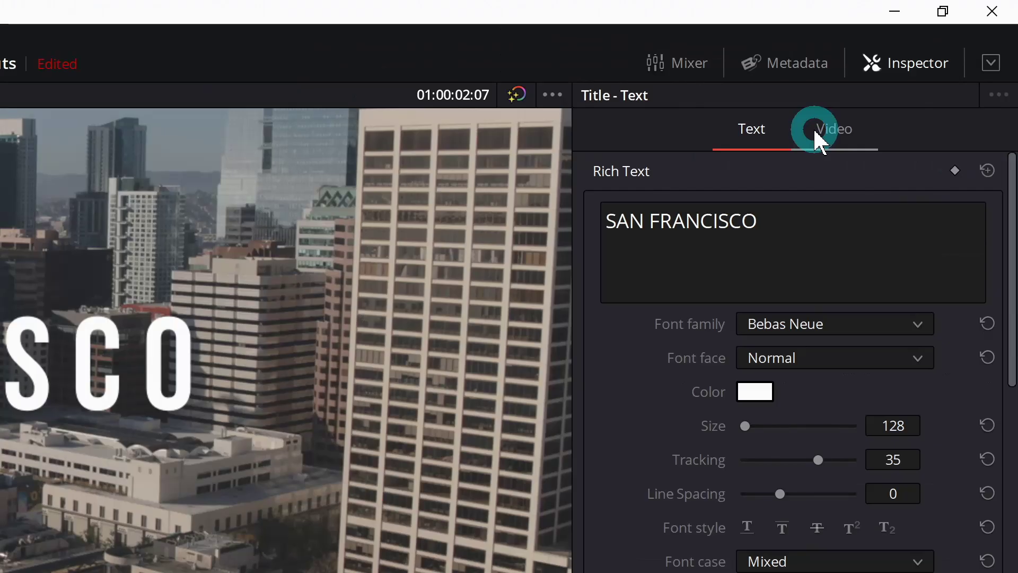
Enable Dynamic Zoom in the title's Video settings and preview the zoom from the start.
click(835, 130)
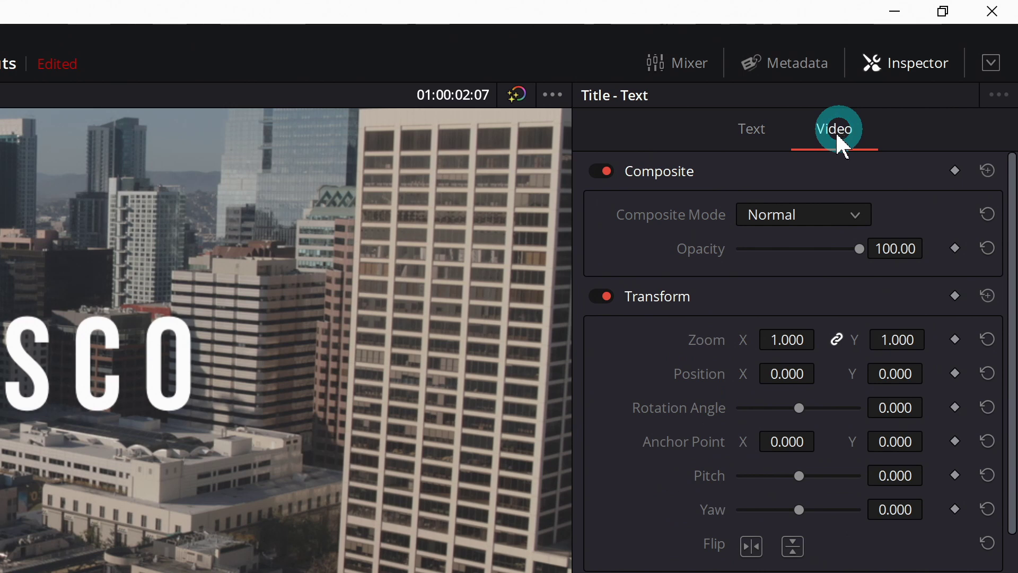
scroll(665, 351, down, 5)
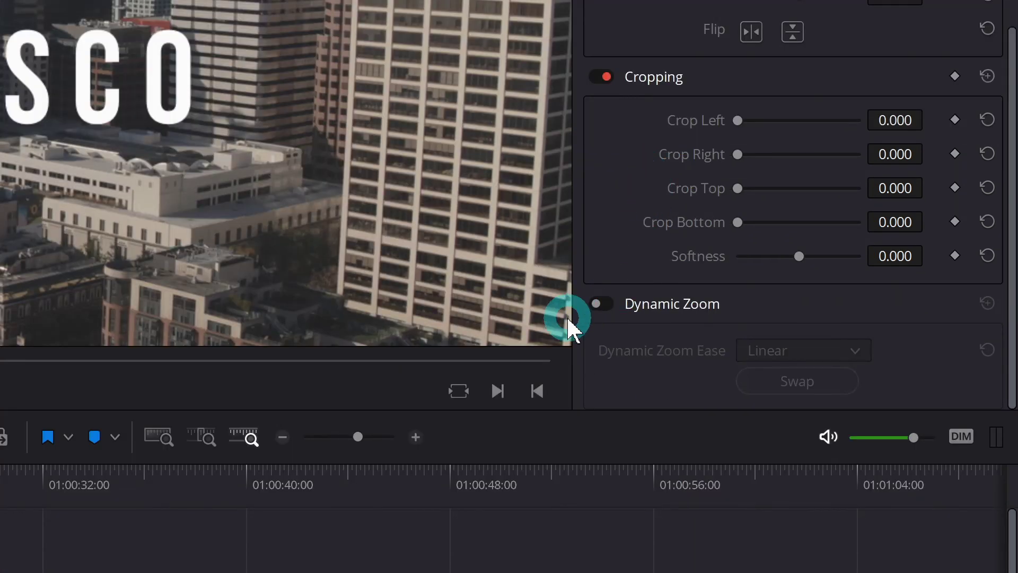
click(602, 310)
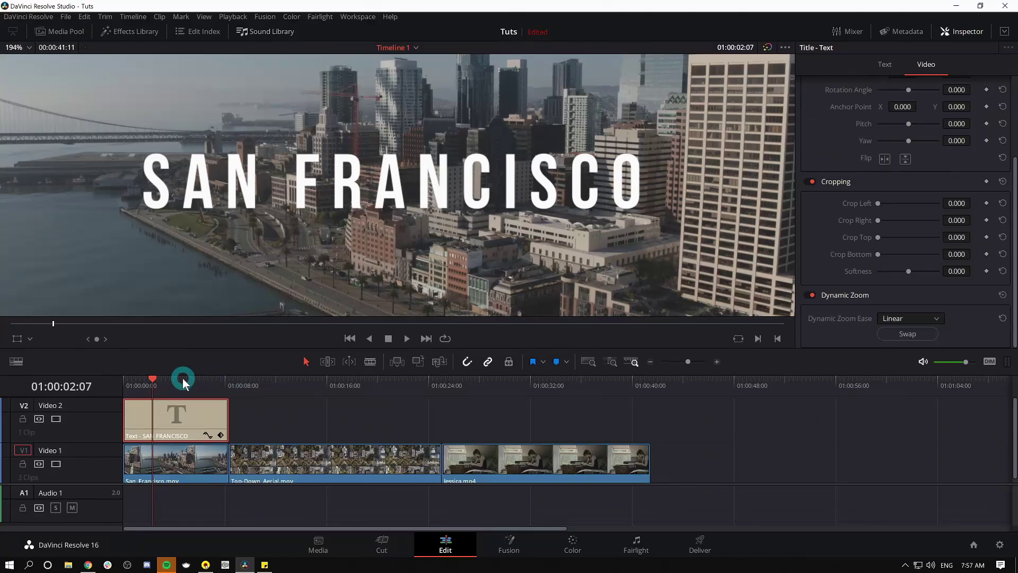
drag(182, 379, 69, 381)
key(space)
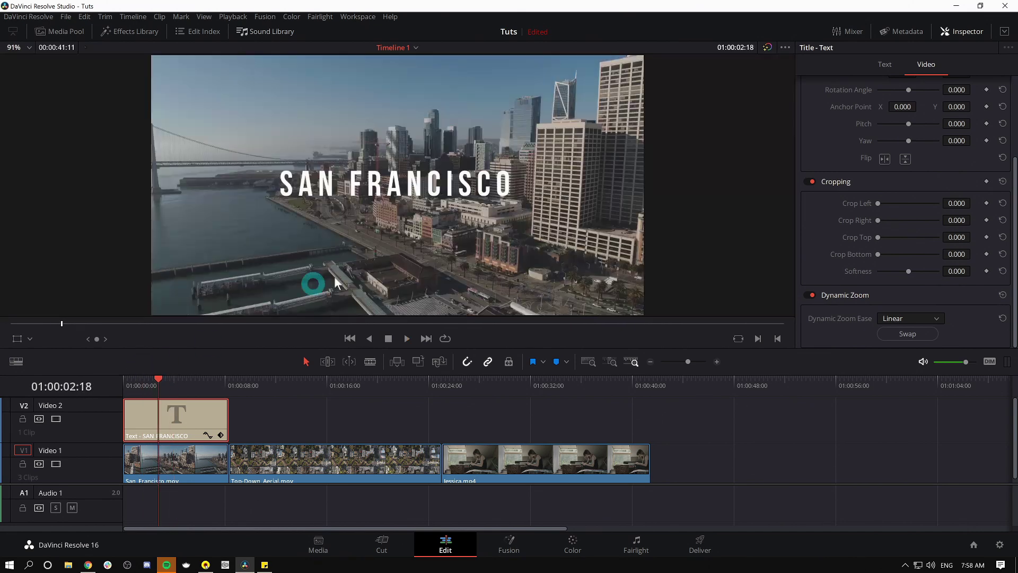
click(126, 382)
key(space)
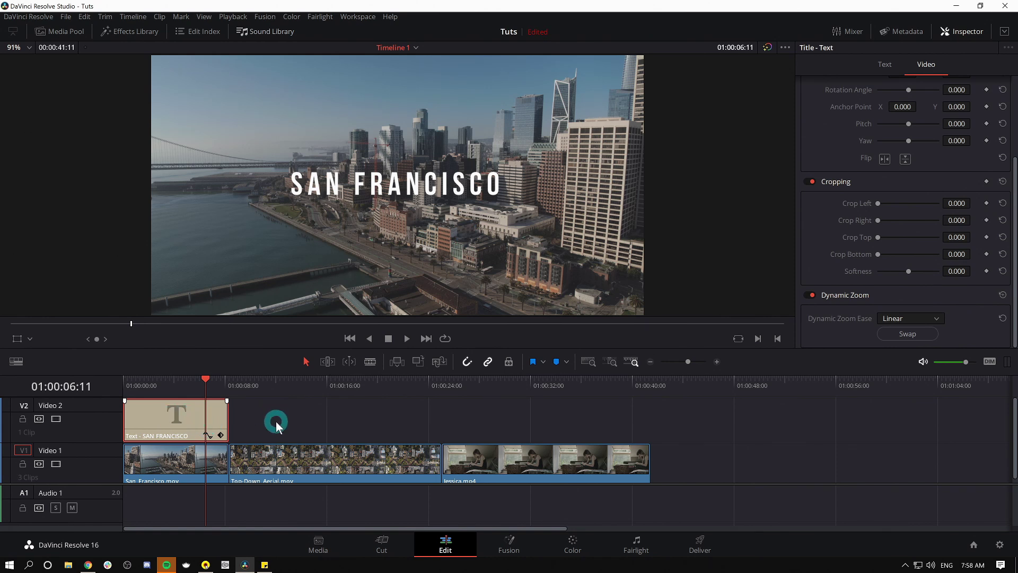
Replace the old title with a Text+ title on V2, trimmed to the first clip's cut.
key(Delete)
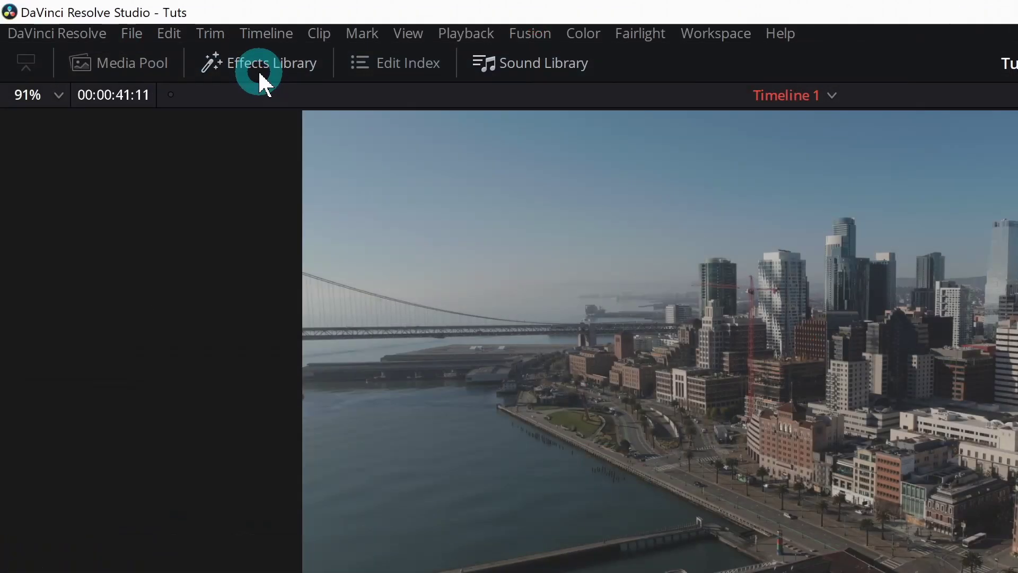
click(130, 33)
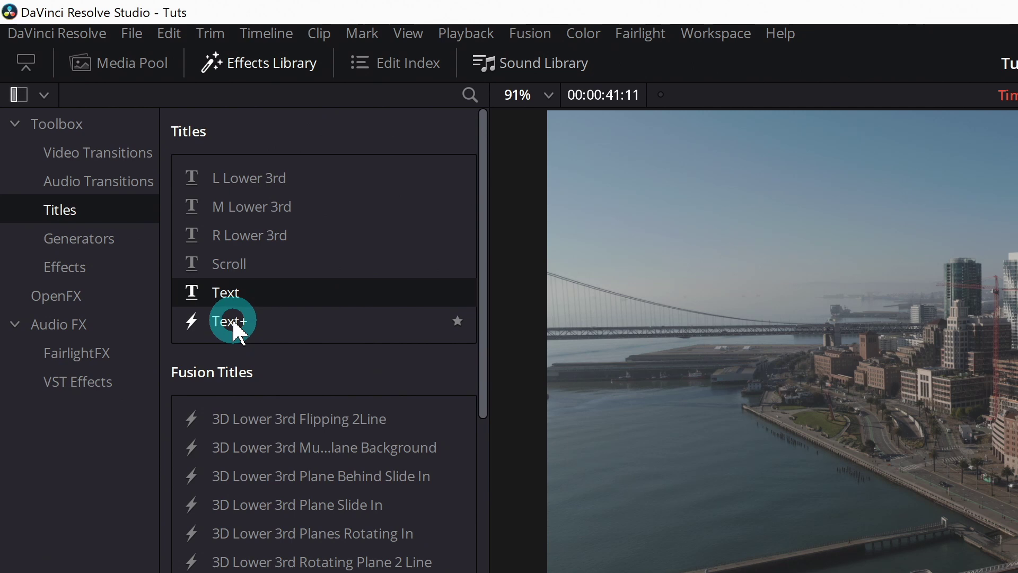
drag(234, 324, 837, 572)
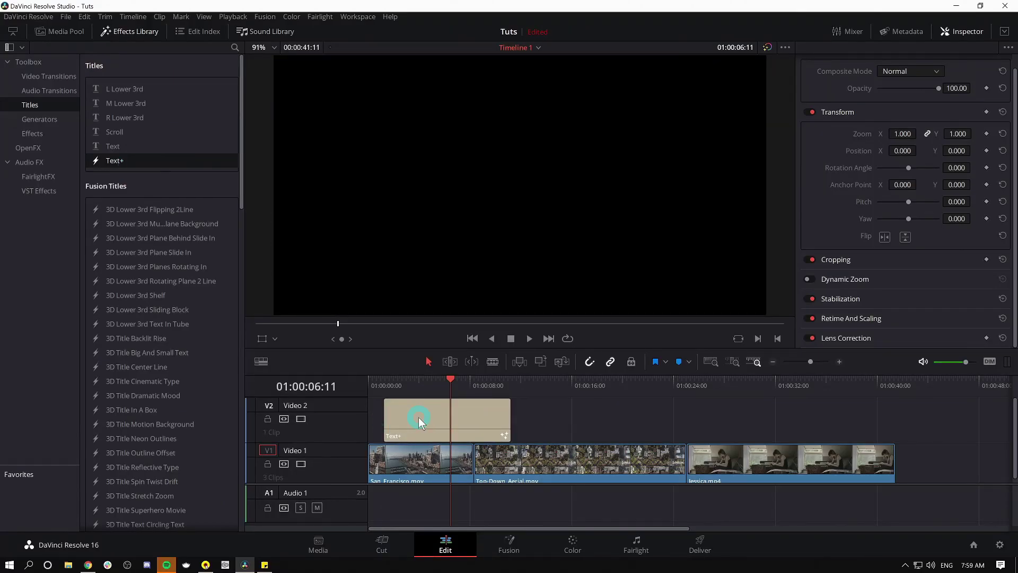
drag(419, 417, 378, 418)
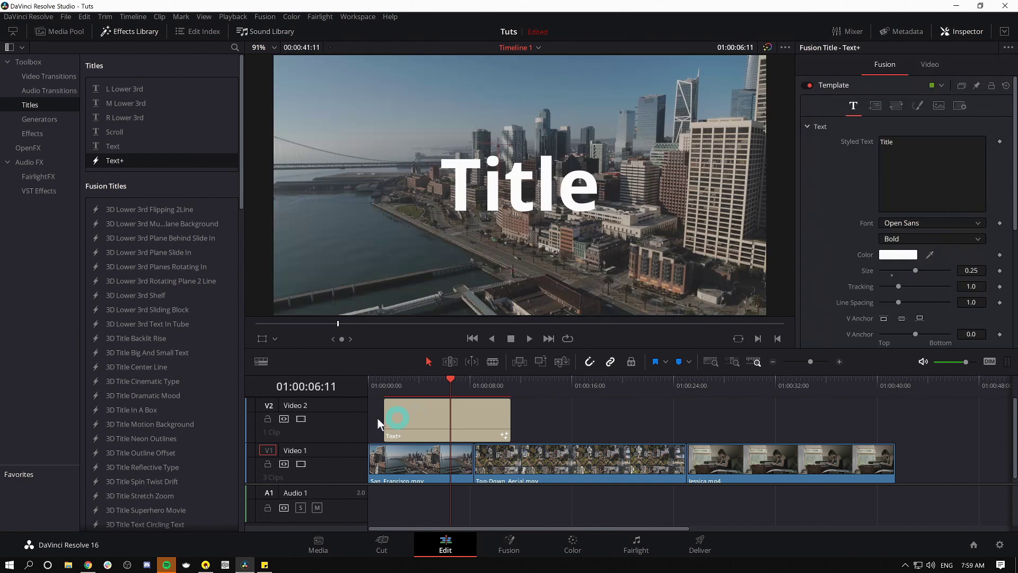
mouse_move(478, 418)
mouse_down()
mouse_move(491, 419)
mouse_move(472, 417)
mouse_up()
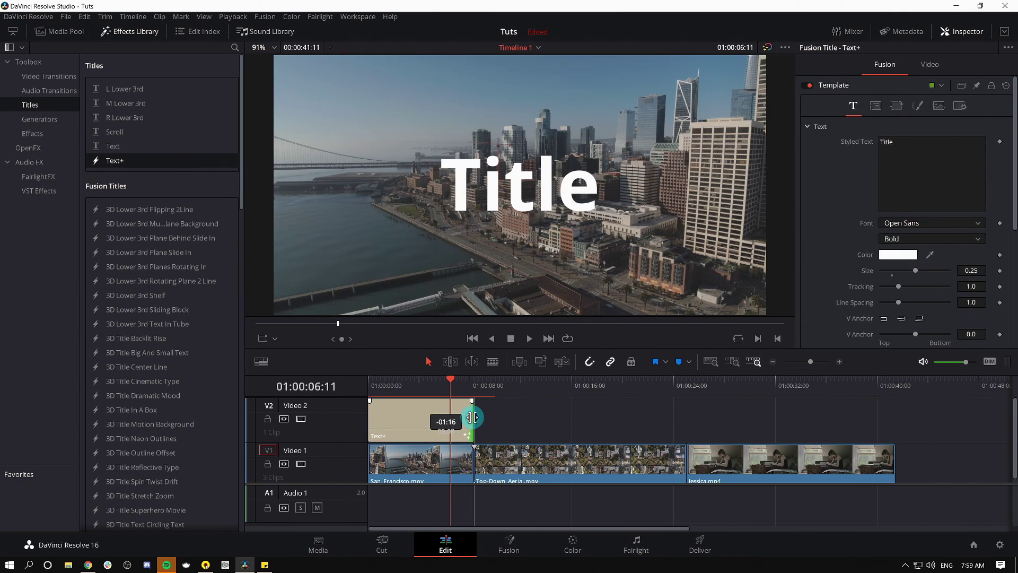
click(415, 419)
Play back the Text+ title over the aerial clip to preview it.
click(409, 379)
click(417, 418)
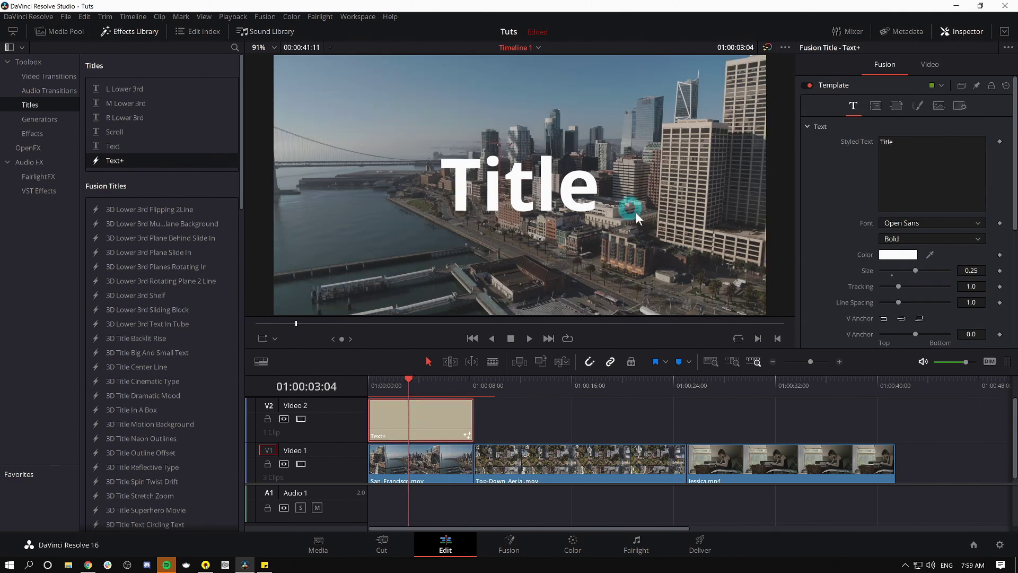
click(617, 234)
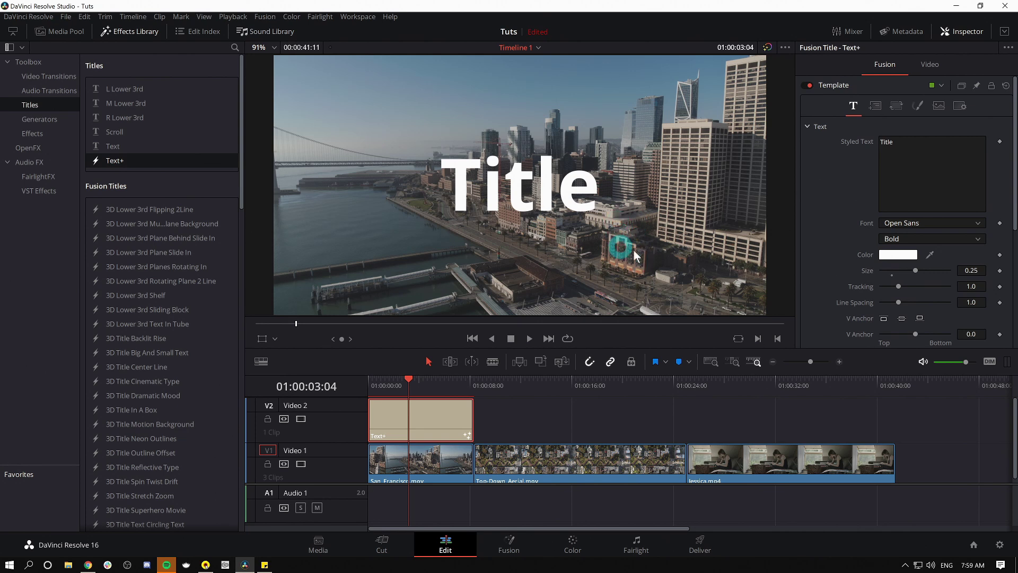
click(623, 227)
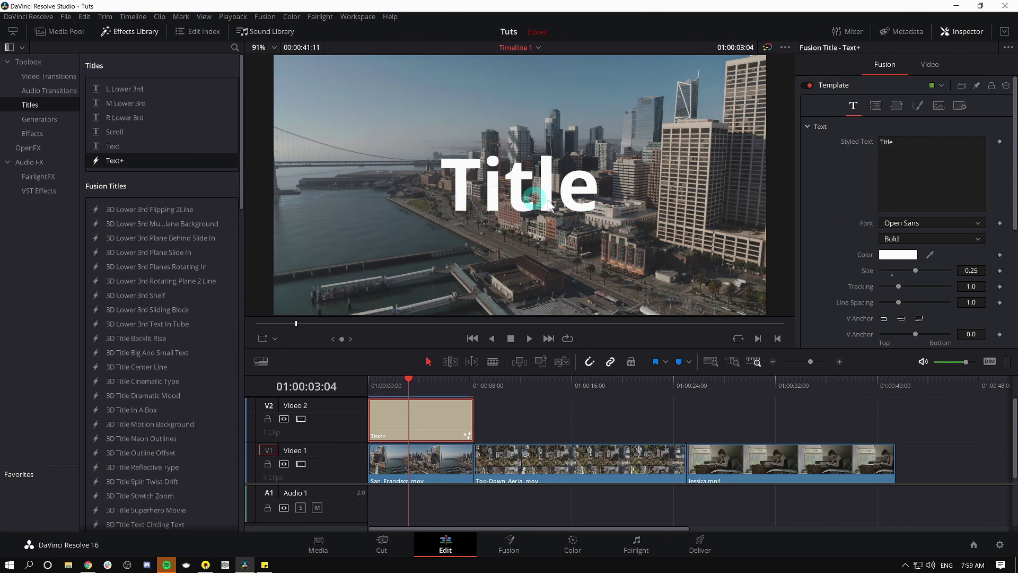
click(529, 338)
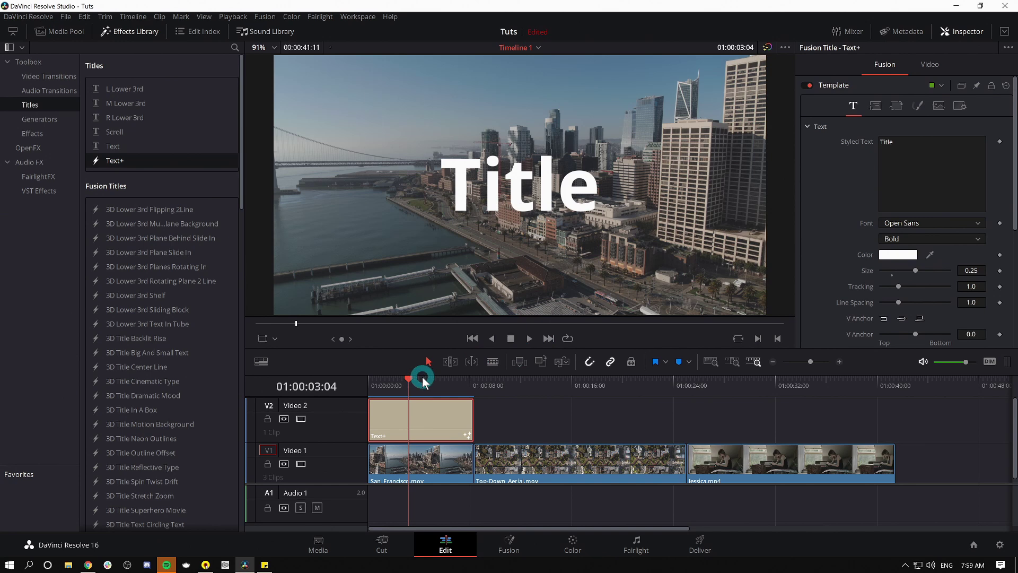
drag(418, 387, 405, 382)
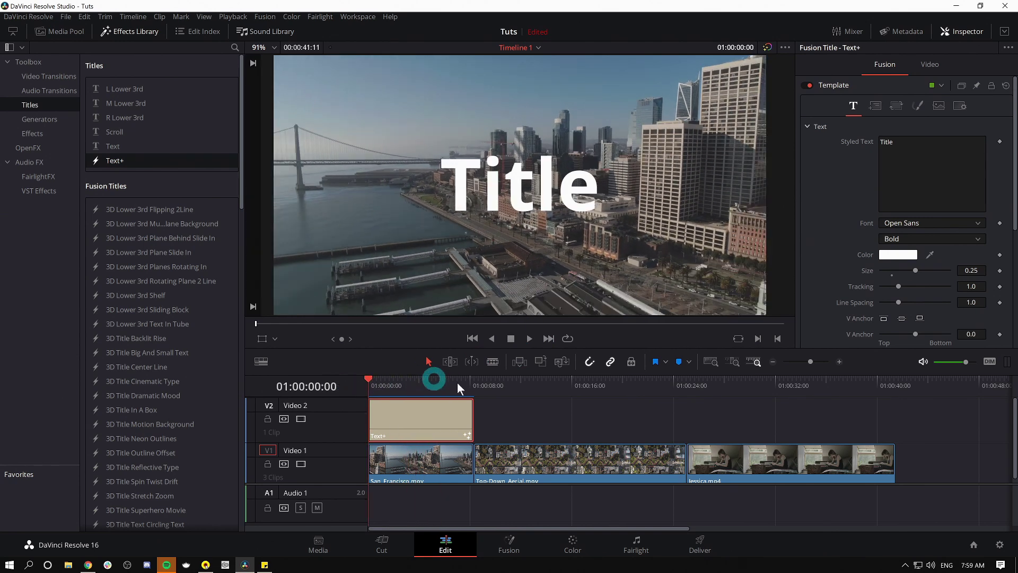
Select the Text+ clip and select its existing Styled Text for replacement.
click(438, 421)
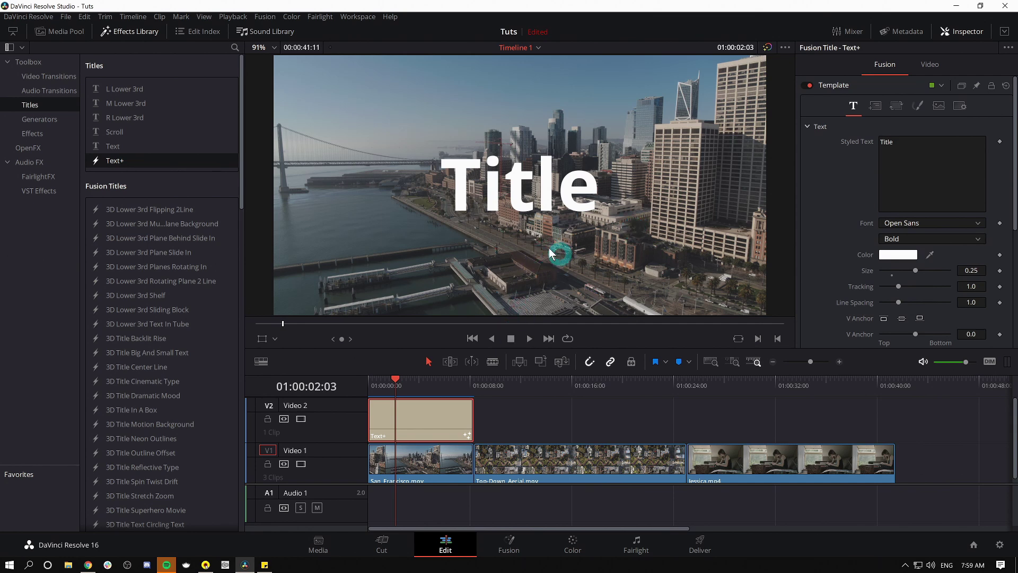
click(909, 163)
key(ctrl+a)
Type SAN FRANCISCO, set size 0.126, font Bebas Neue, and tracking 1.165.
text(S)
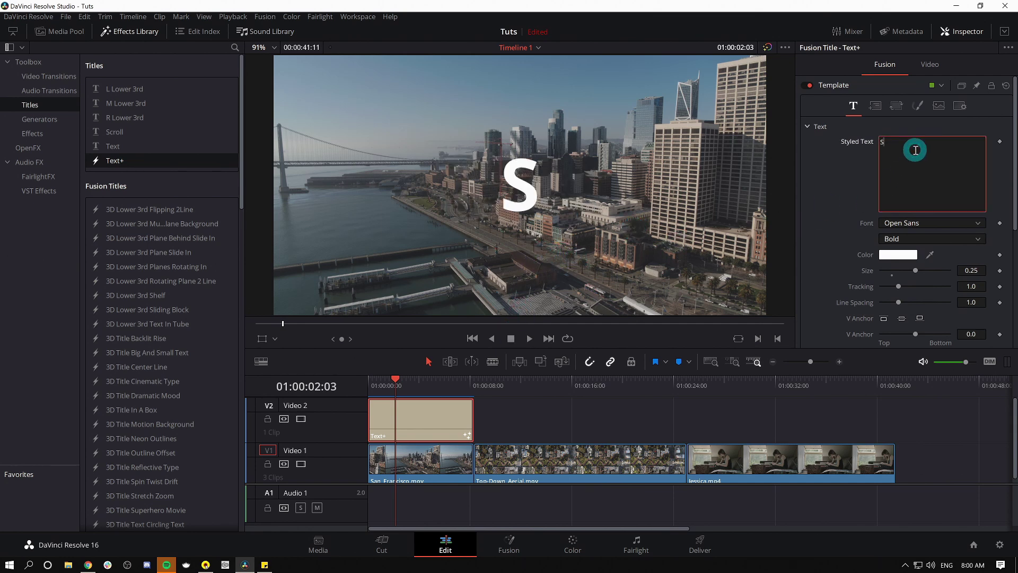
text(AN FRANCISCO)
drag(915, 270, 909, 270)
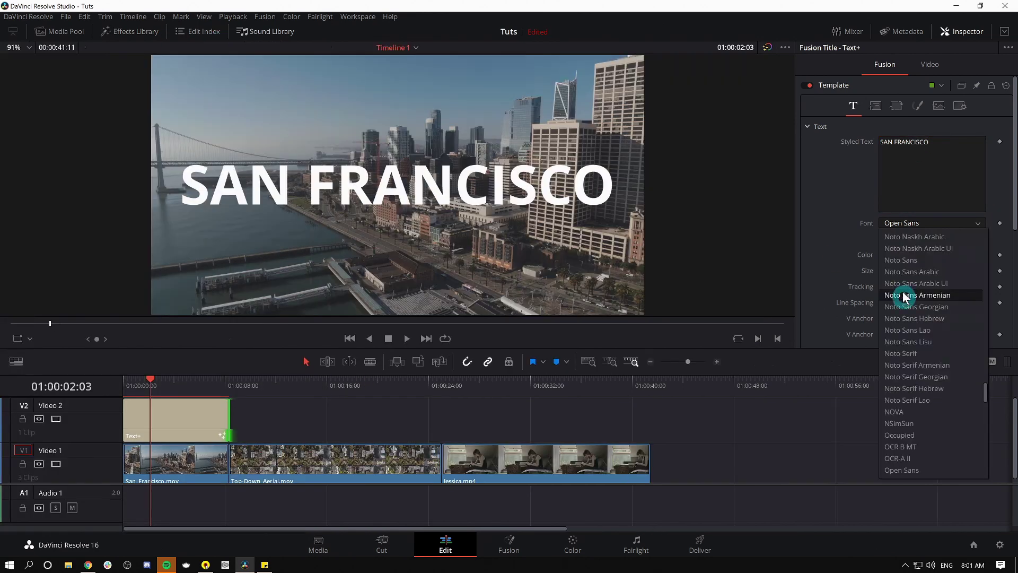
scroll(900, 281, up, 5)
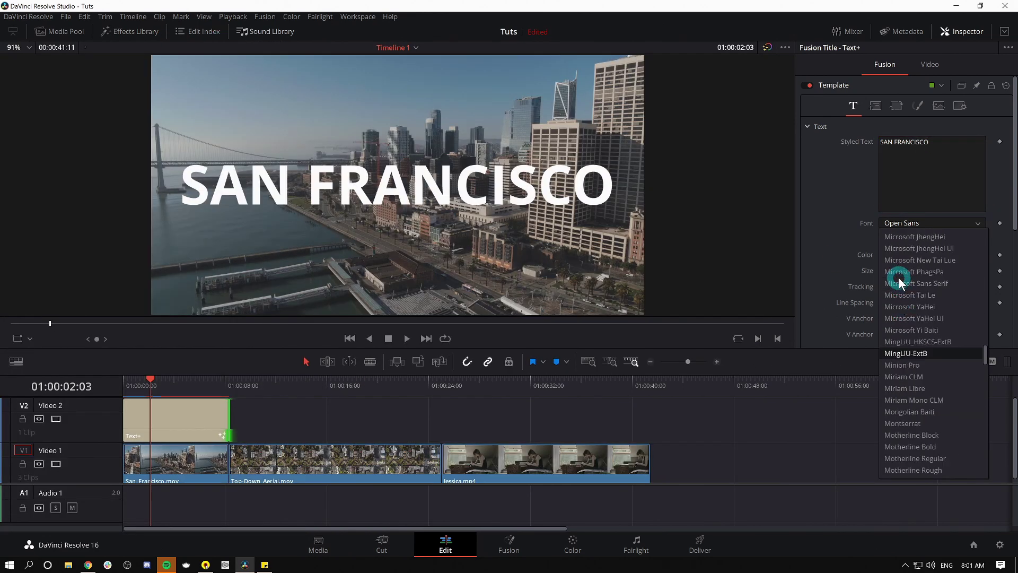
click(900, 281)
drag(900, 285, 901, 274)
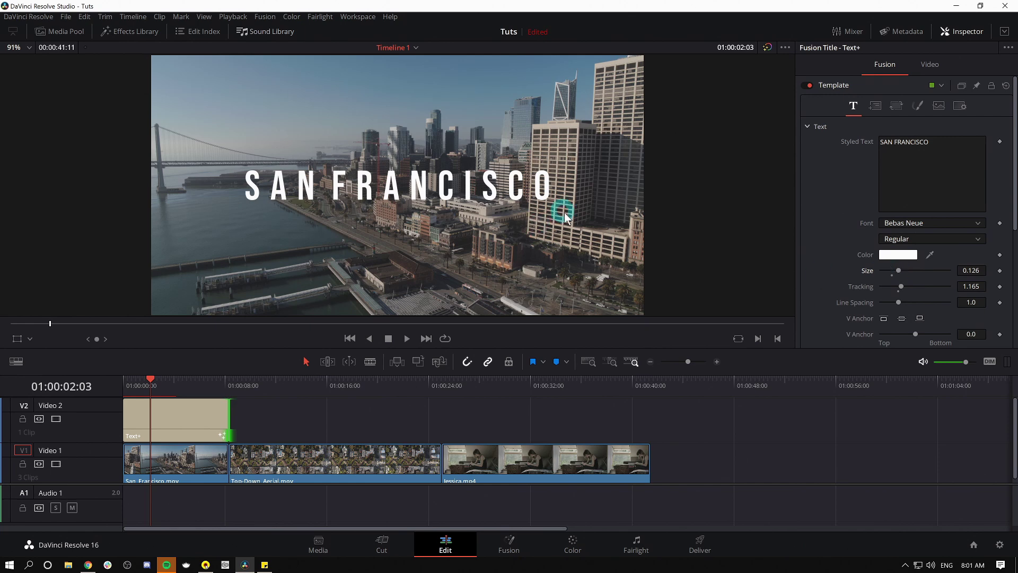
Scrub through the title from the start and select the title clip.
key(Home)
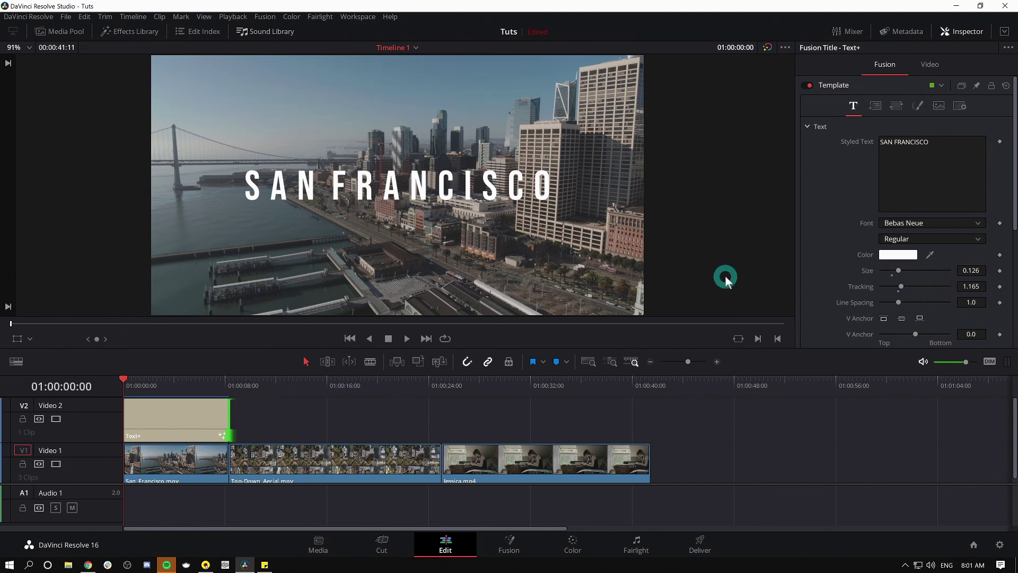
drag(175, 380, 112, 393)
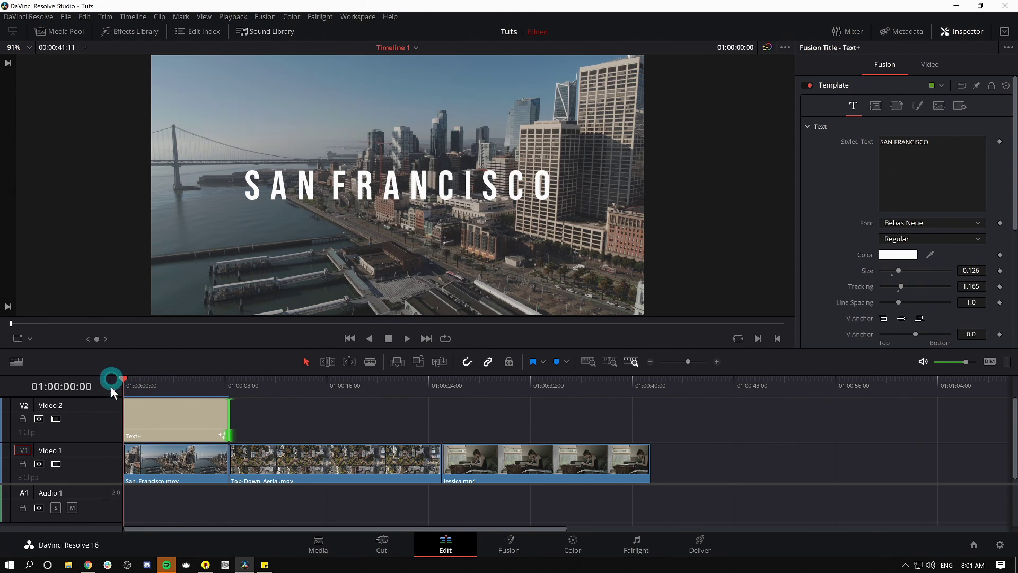
click(154, 415)
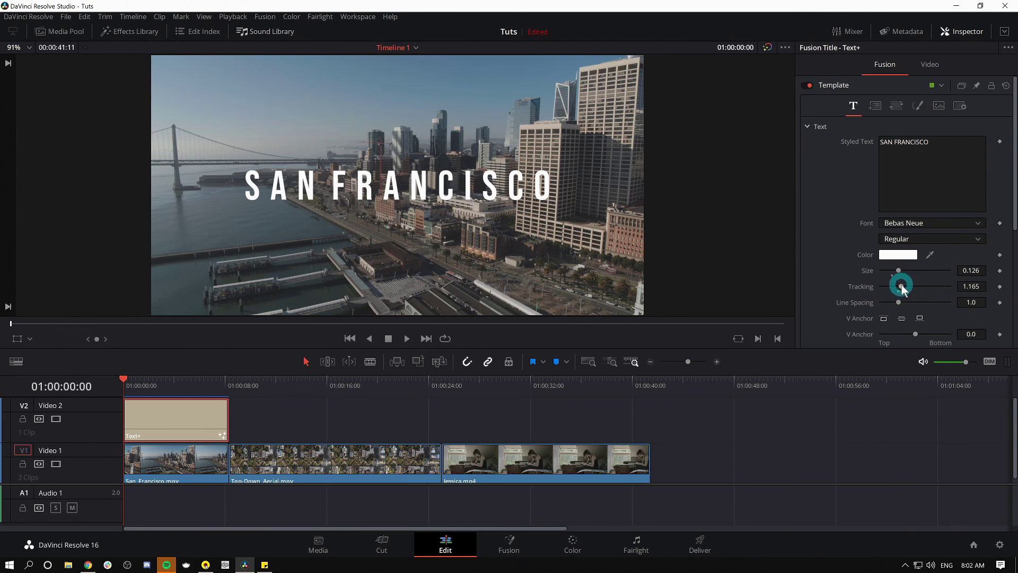
Keyframe Tracking at 1.291 on the first frame and 1.179 at 01:00:08:07.
drag(902, 286, 904, 287)
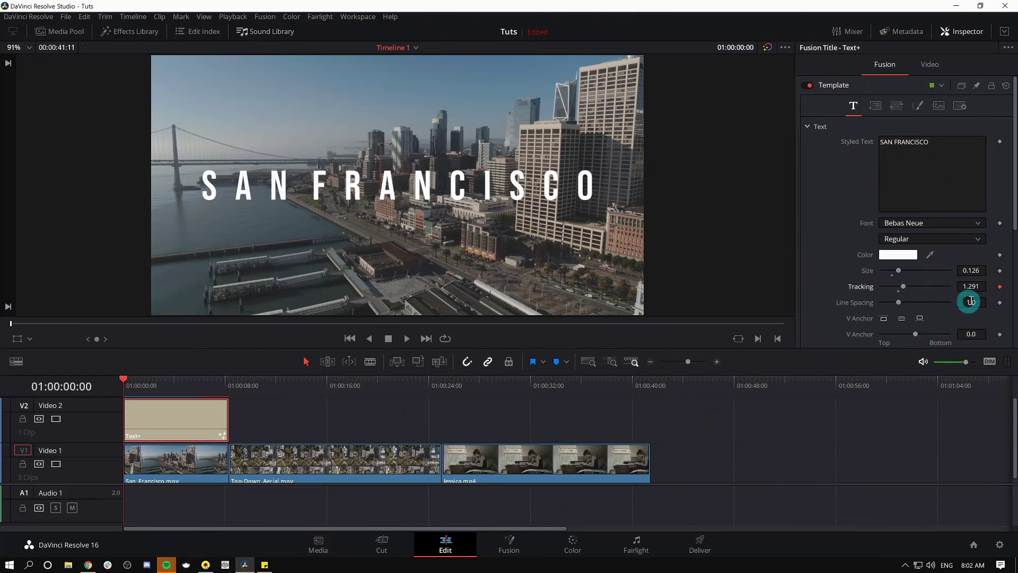
drag(136, 384, 223, 391)
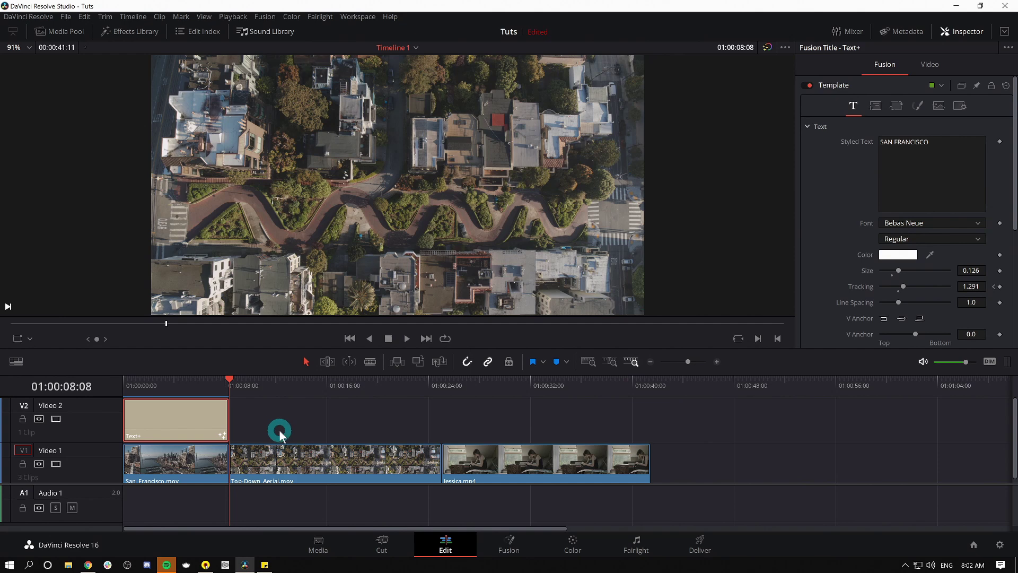
key(Left)
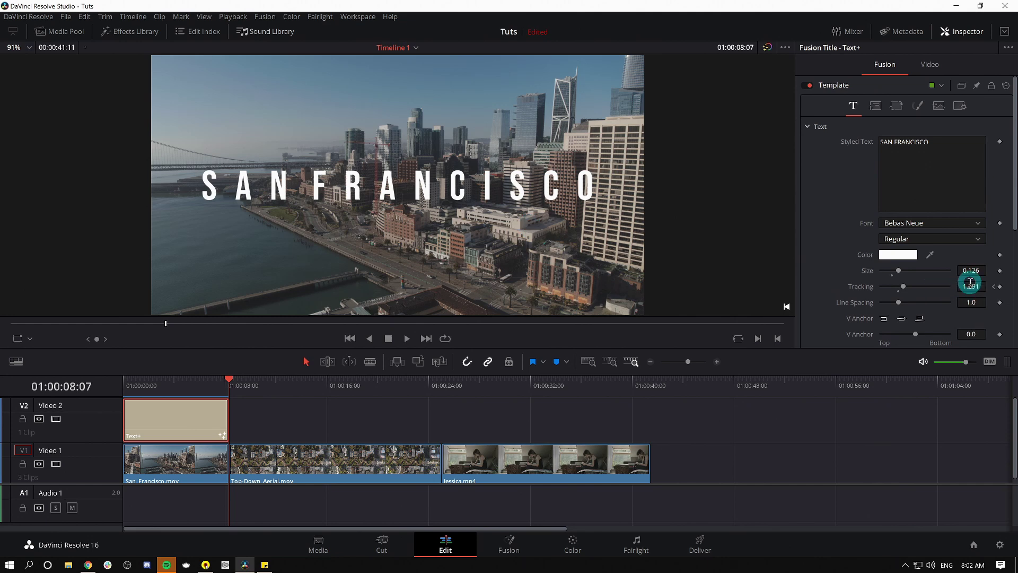
drag(970, 284, 924, 282)
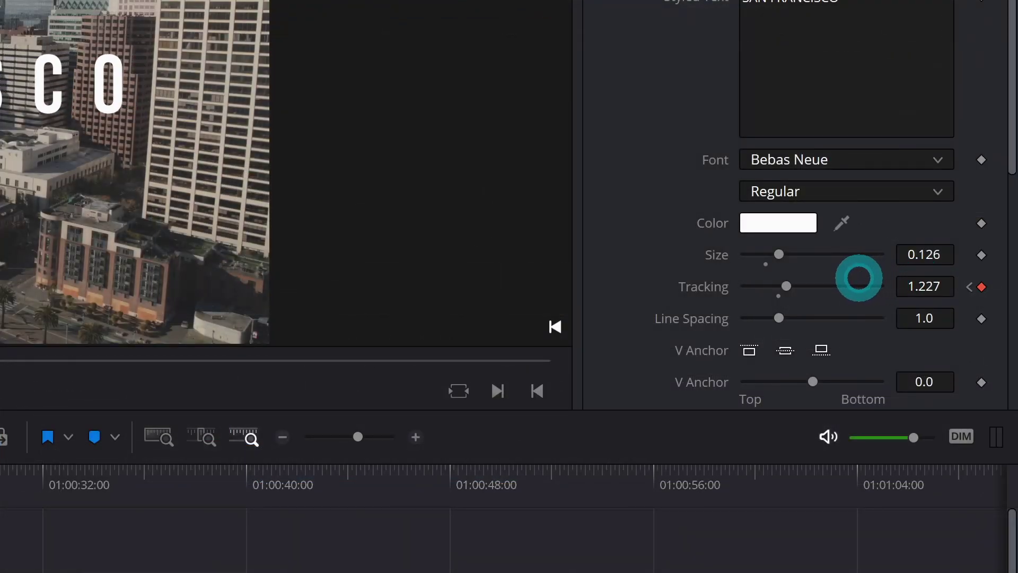
drag(830, 279, 796, 287)
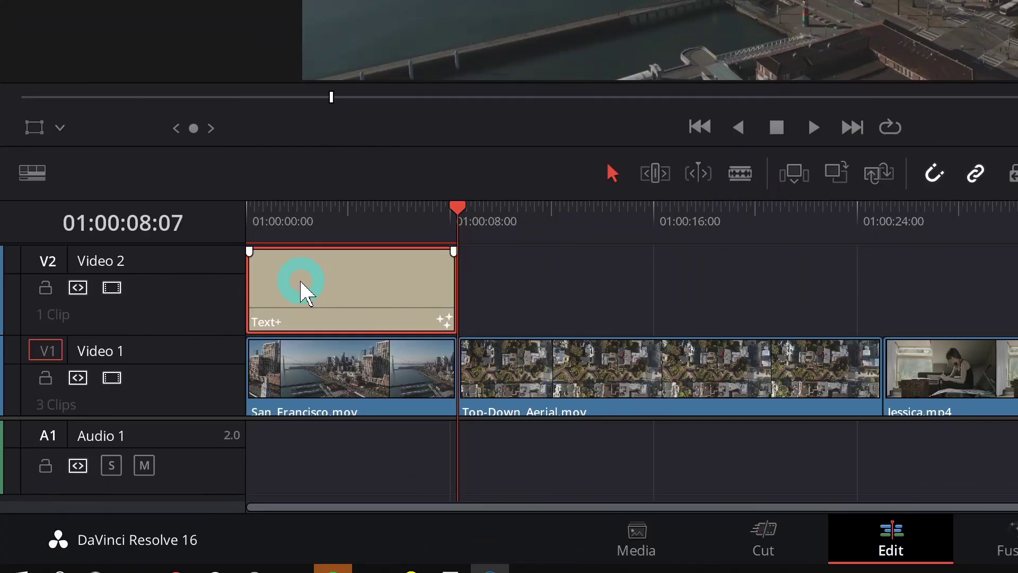
click(269, 239)
click(285, 285)
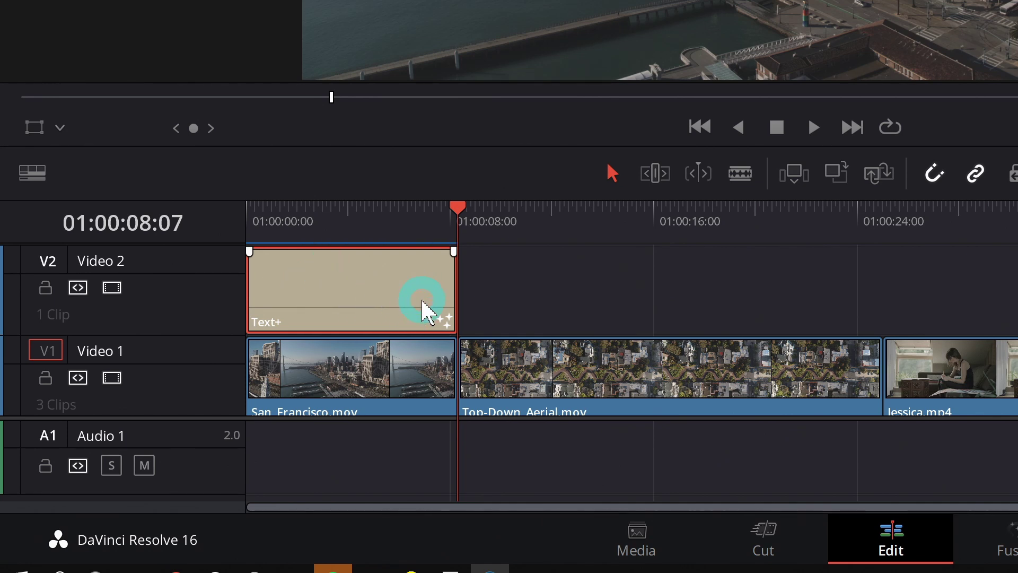
key(Home)
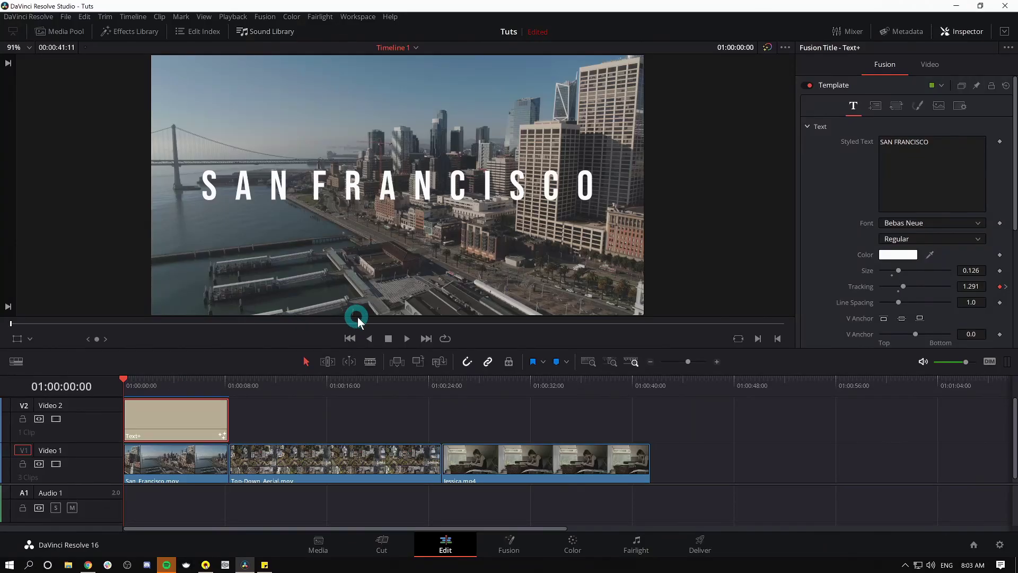
key(space)
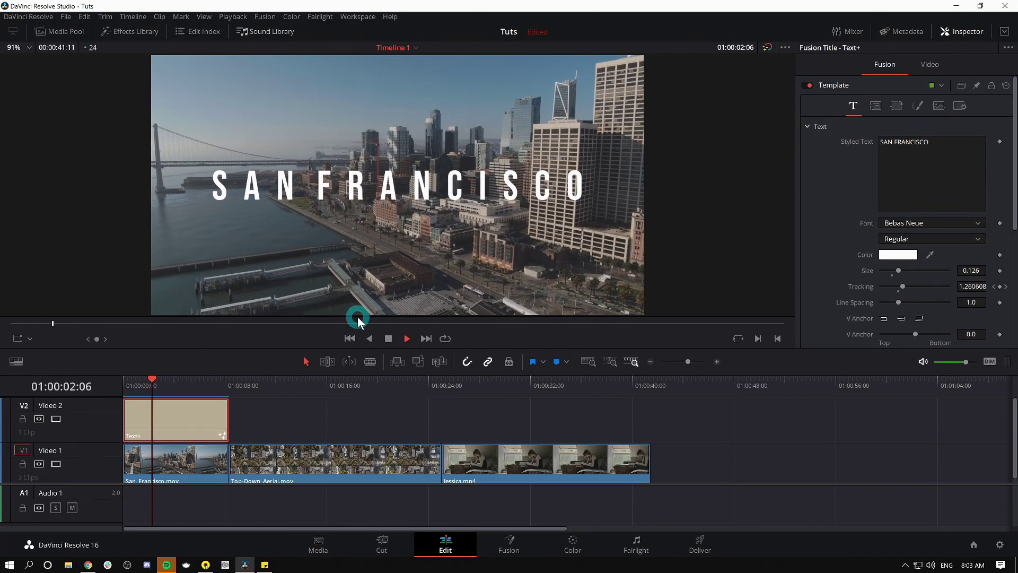
click(443, 254)
click(512, 258)
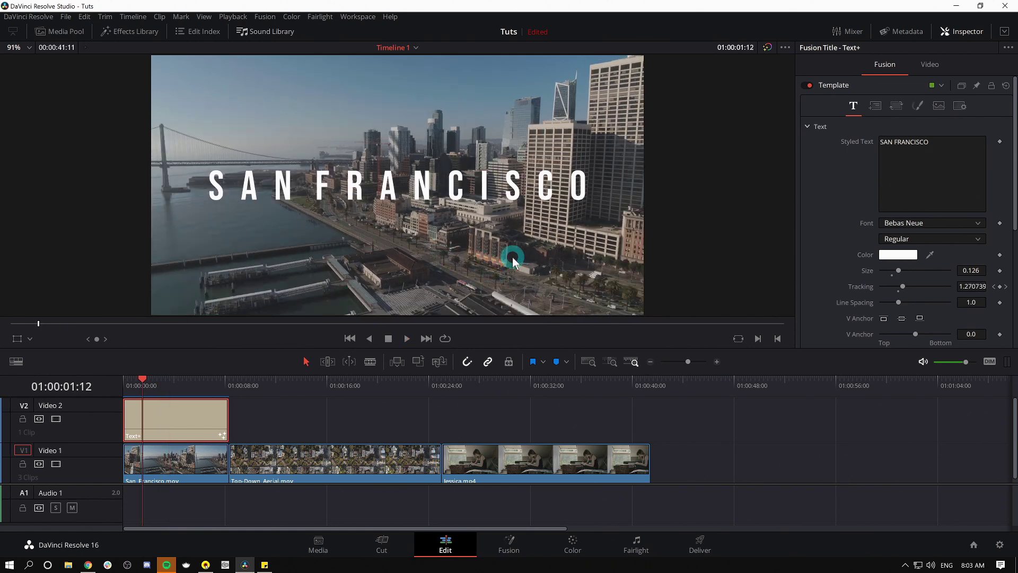
drag(159, 379, 124, 380)
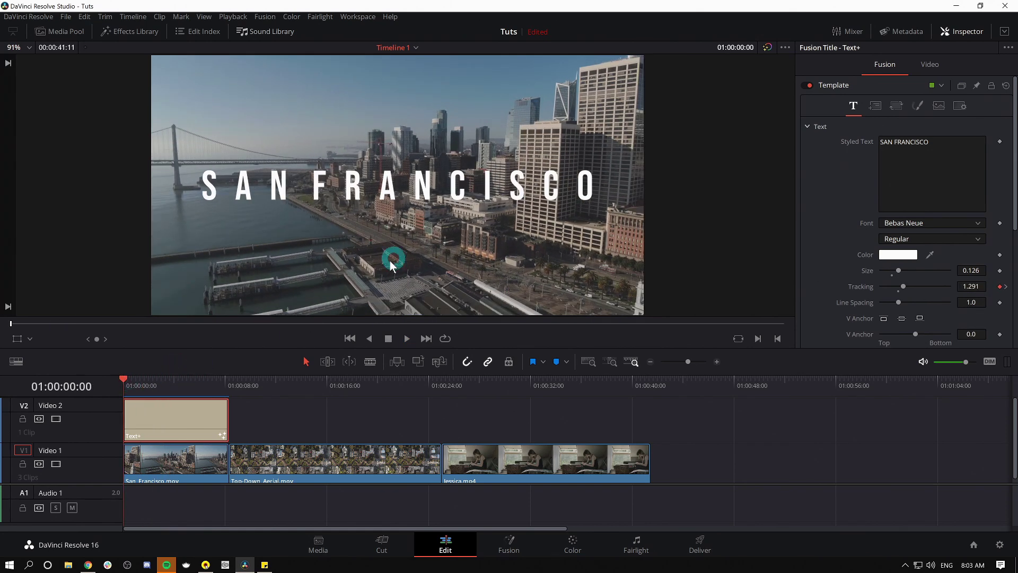
click(999, 287)
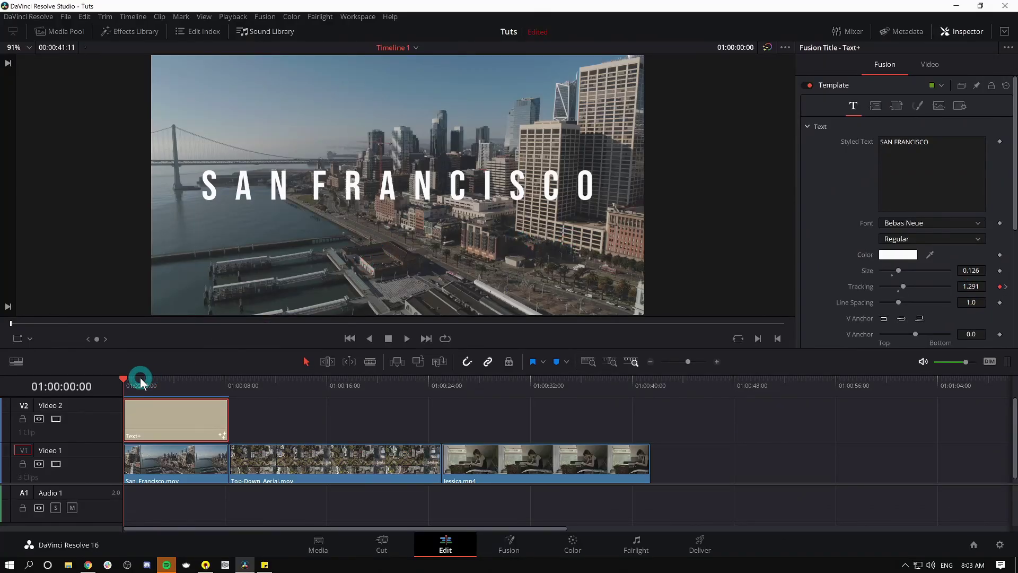
drag(113, 381, 221, 384)
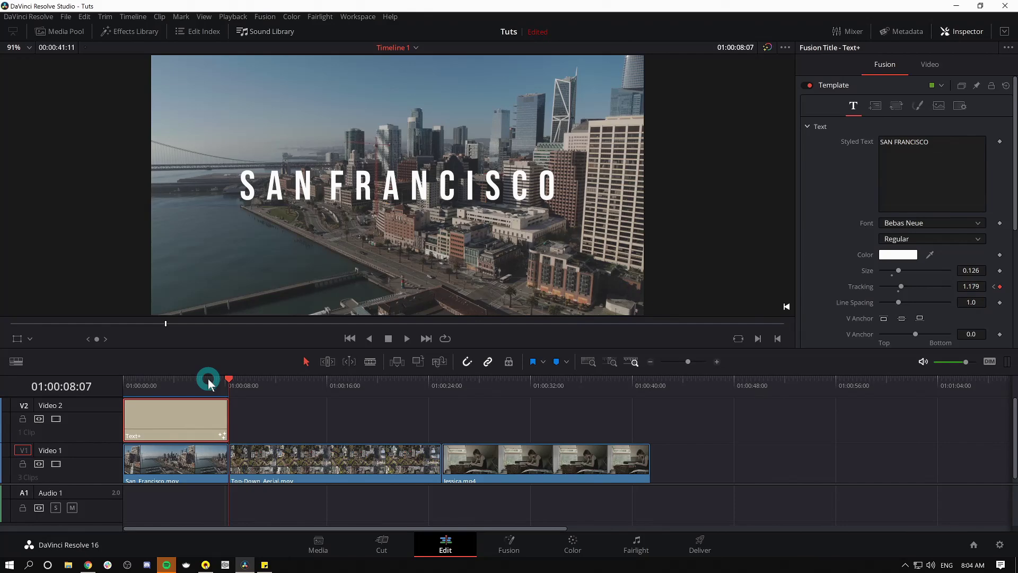
mouse_move(205, 380)
mouse_down()
mouse_move(148, 371)
mouse_move(197, 375)
mouse_move(173, 370)
mouse_move(102, 382)
mouse_move(223, 379)
mouse_up()
Browse the Text+ Inspector settings through the Layout tab to reach the Shading elements.
scroll(831, 223, down, 5)
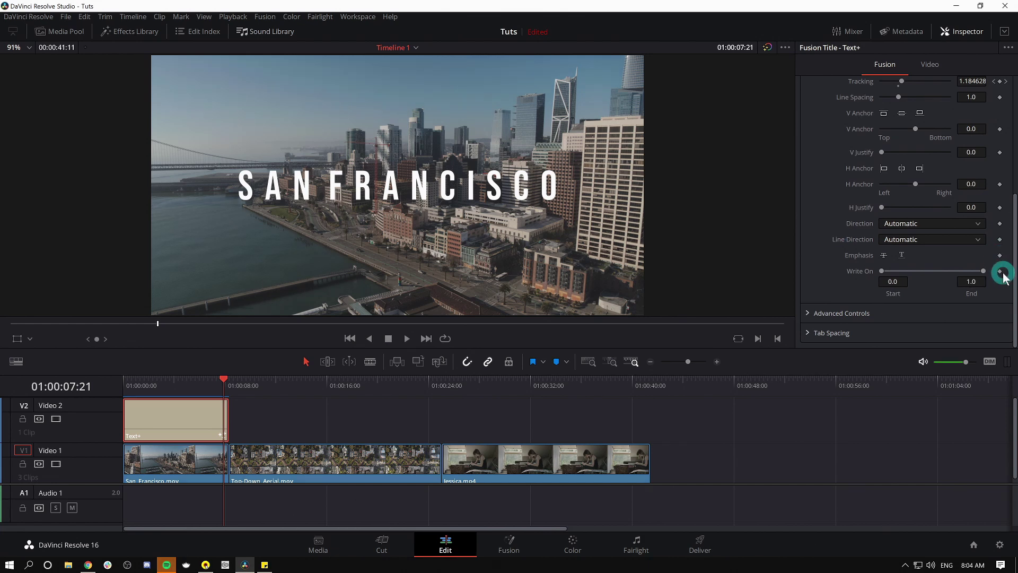
scroll(852, 177, up, 8)
click(871, 116)
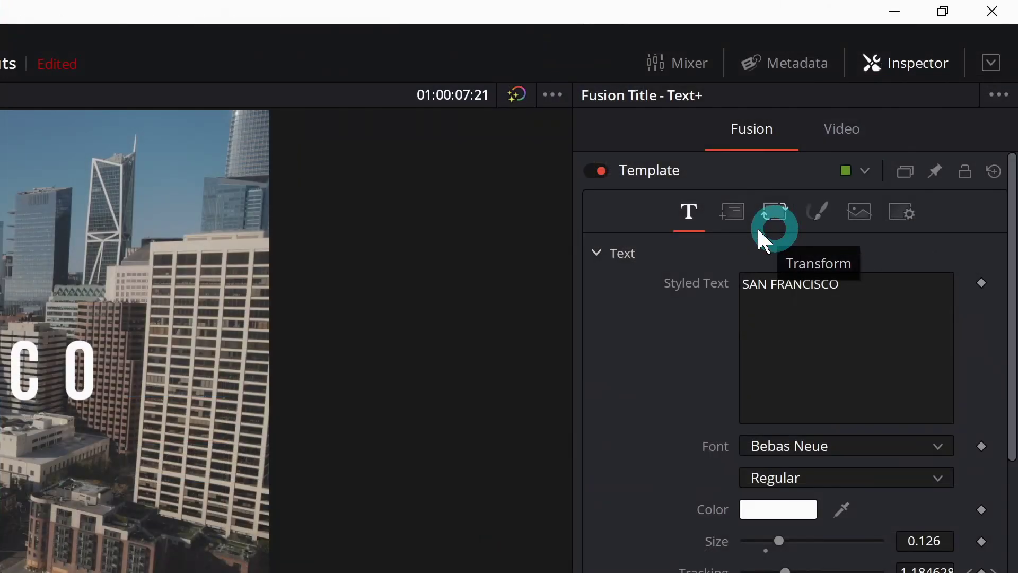
scroll(658, 364, down, 10)
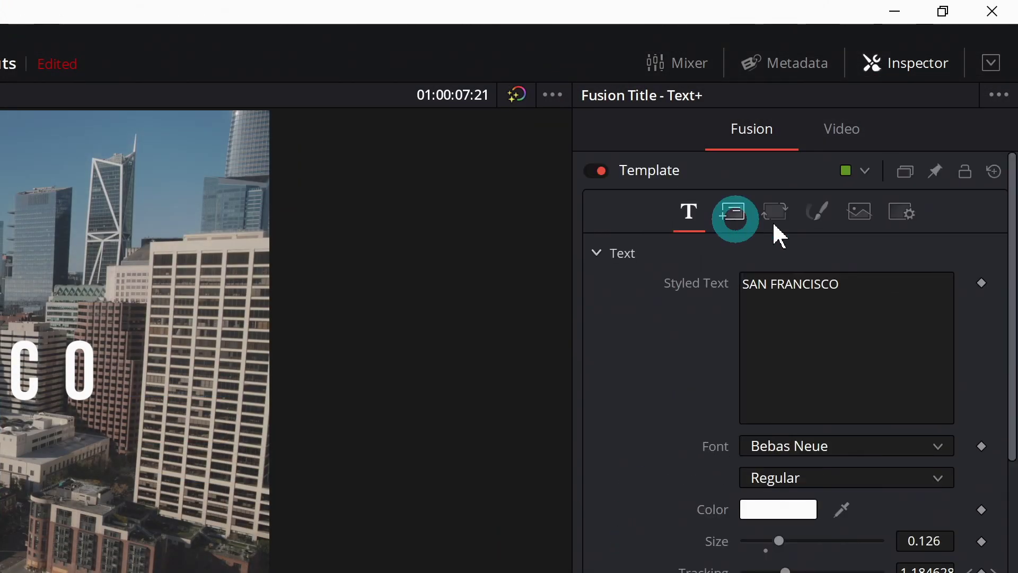
click(737, 212)
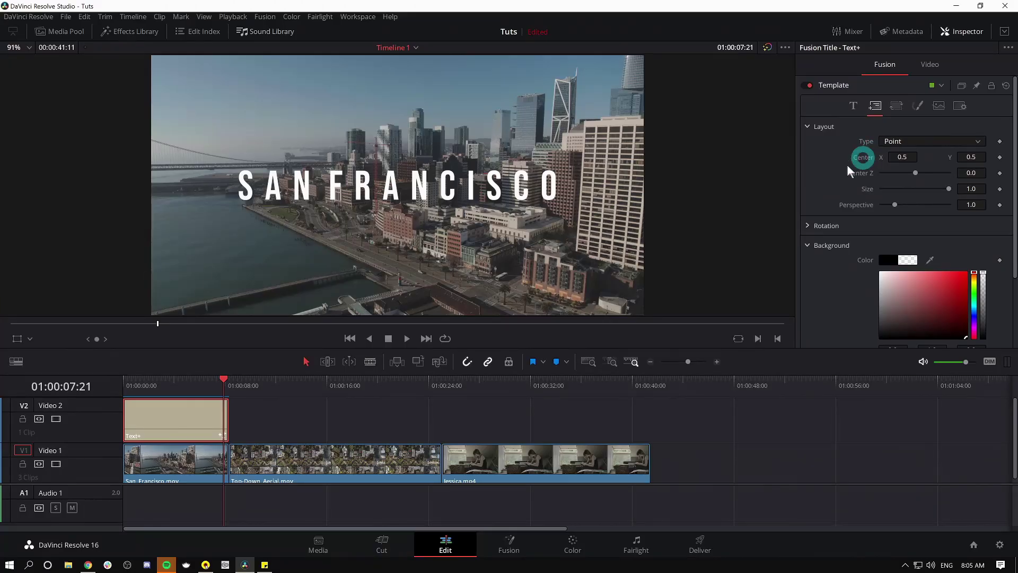
scroll(656, 340, down, 2)
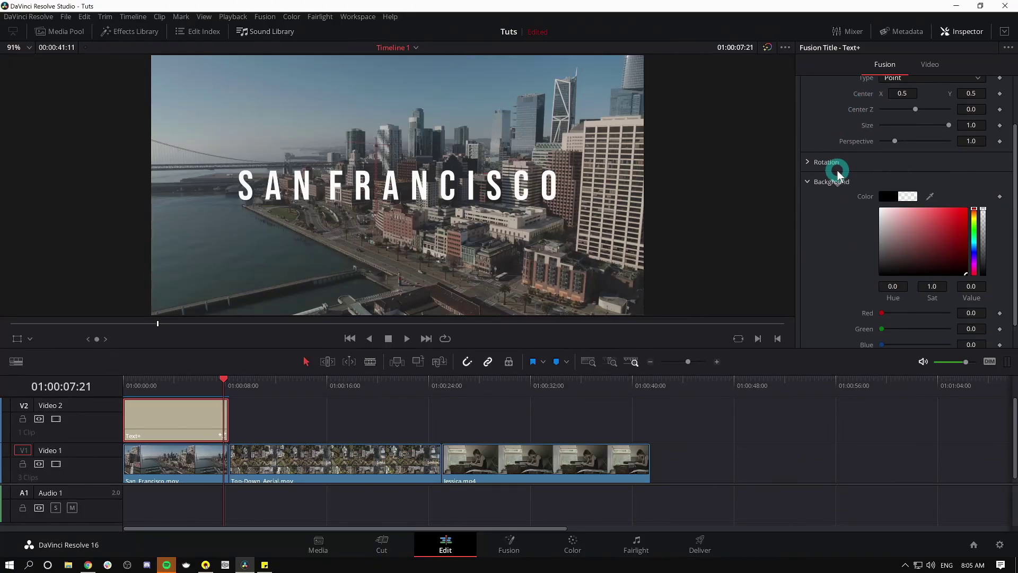
scroll(661, 350, up, 2)
scroll(837, 174, down, 6)
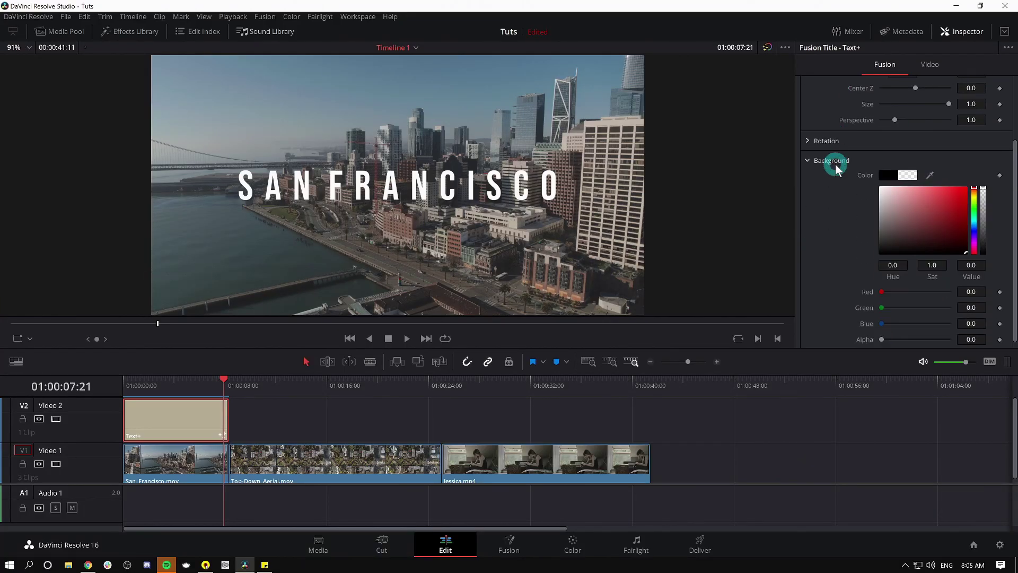
scroll(855, 239, down, 1)
scroll(864, 207, up, 3)
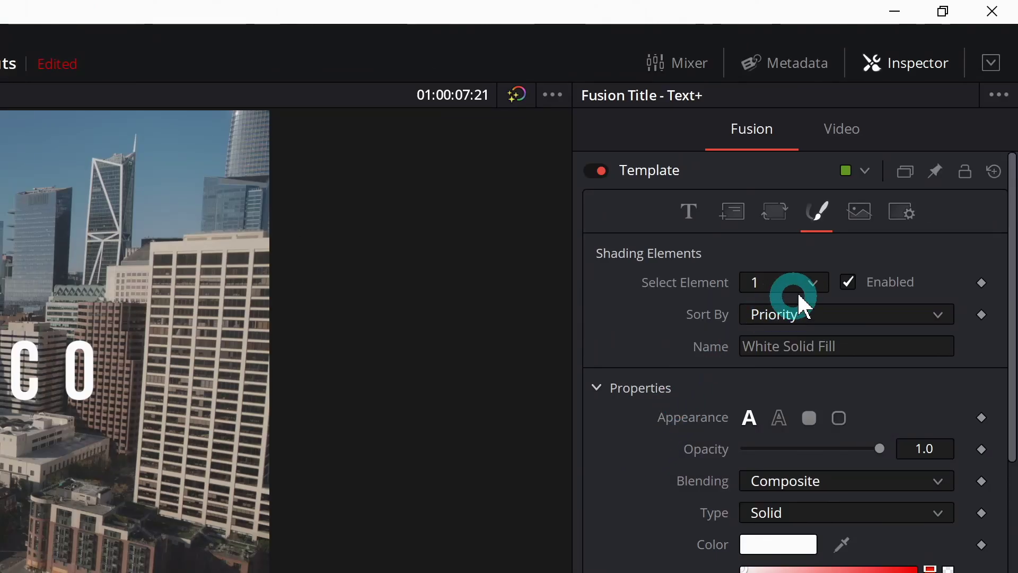
Step through shading elements 2 to 5, then return to element 3, Black Shadow.
click(811, 286)
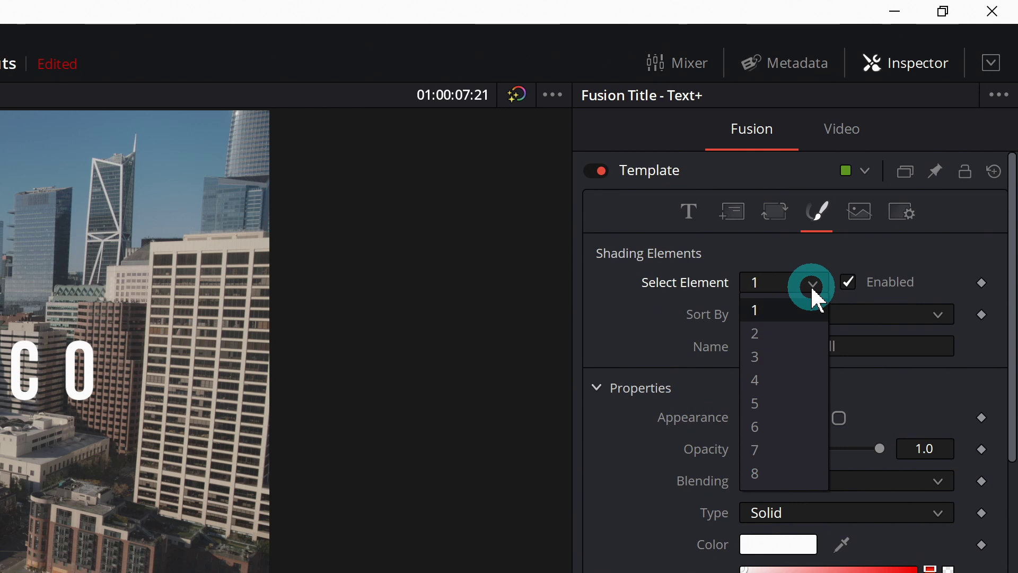
click(782, 334)
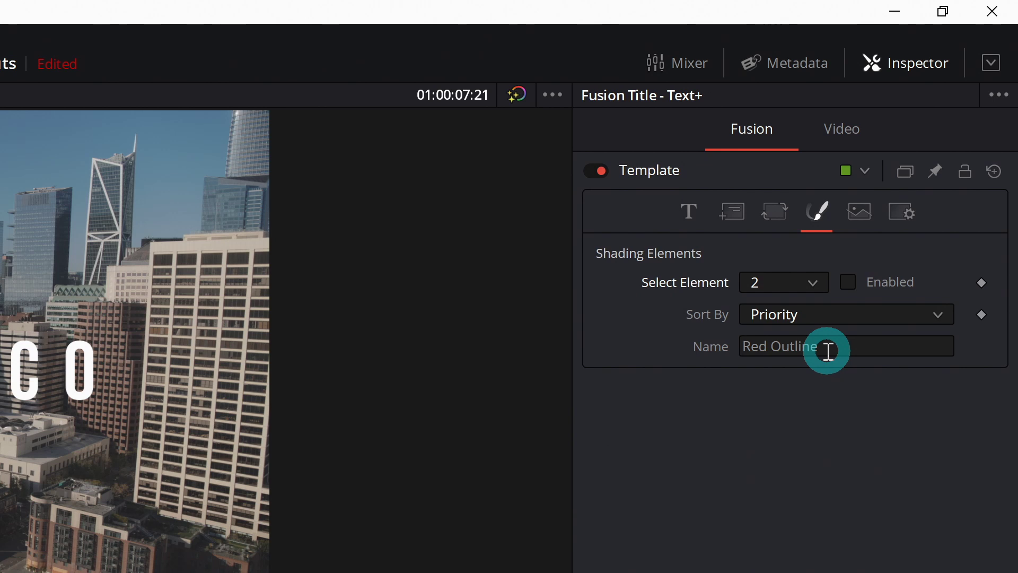
click(811, 285)
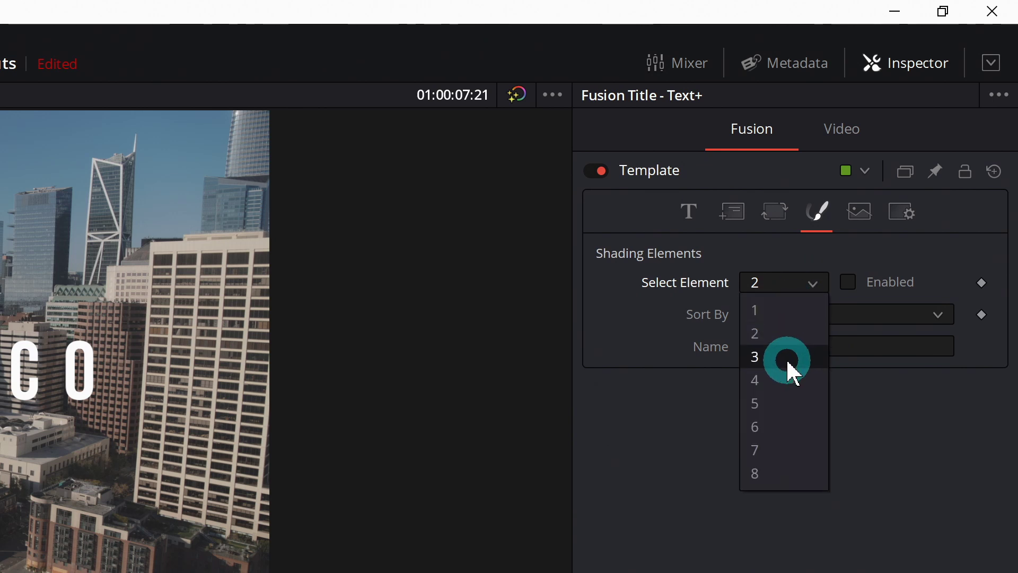
click(788, 362)
click(813, 284)
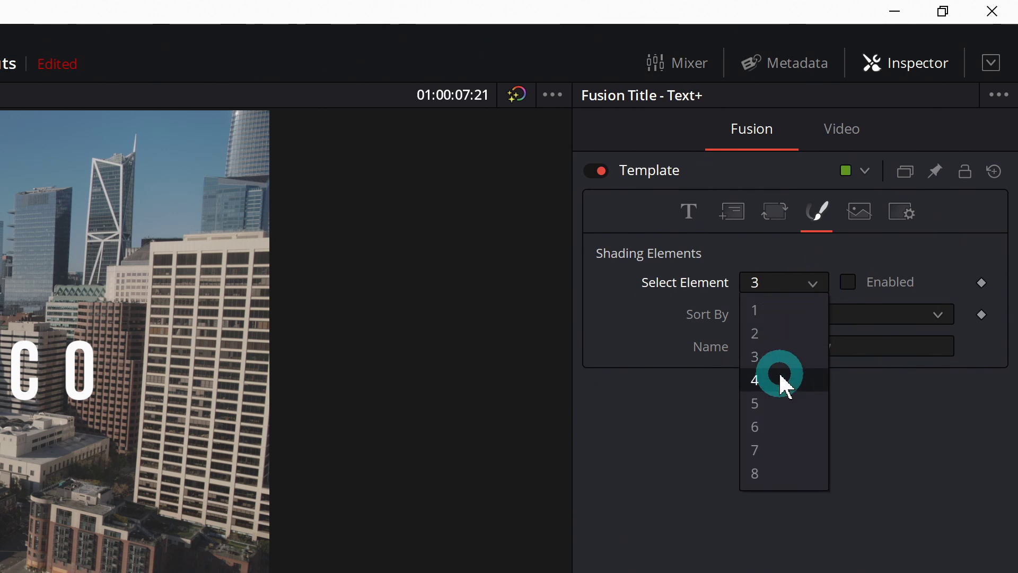
click(780, 379)
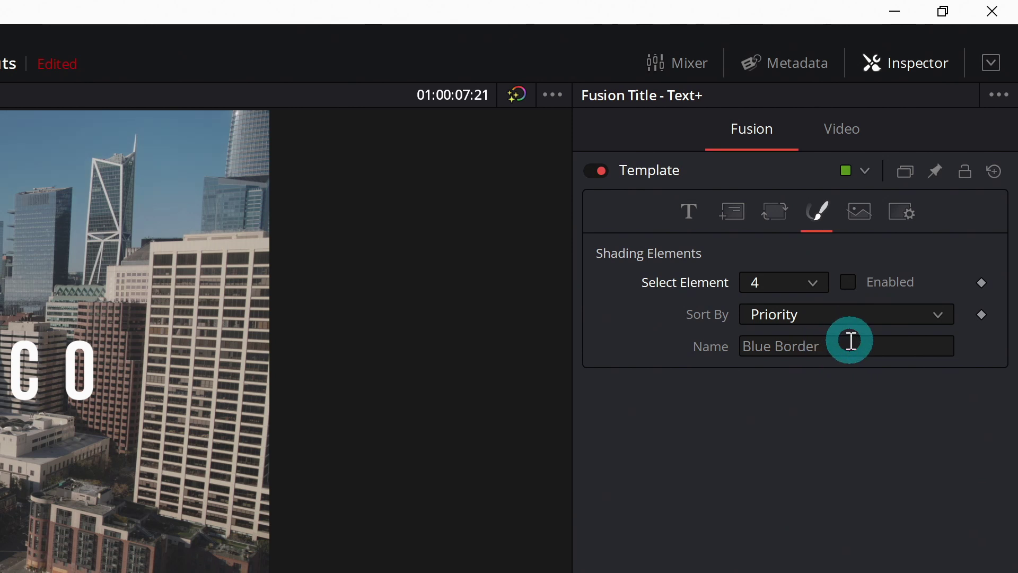
click(813, 285)
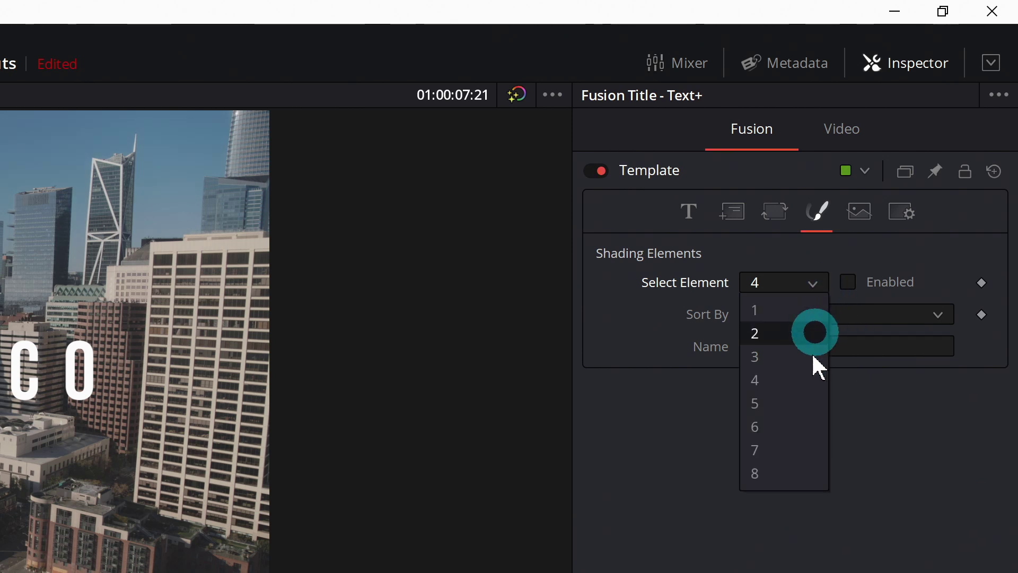
click(802, 403)
click(812, 283)
click(799, 357)
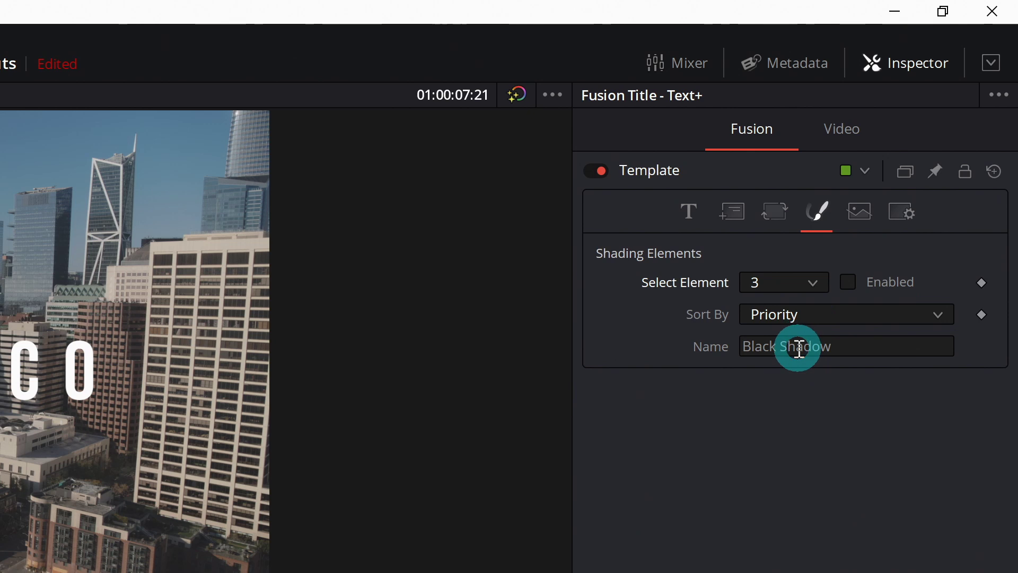
Enable the Black Shadow element and set its colour to red (Red 0.819).
click(848, 286)
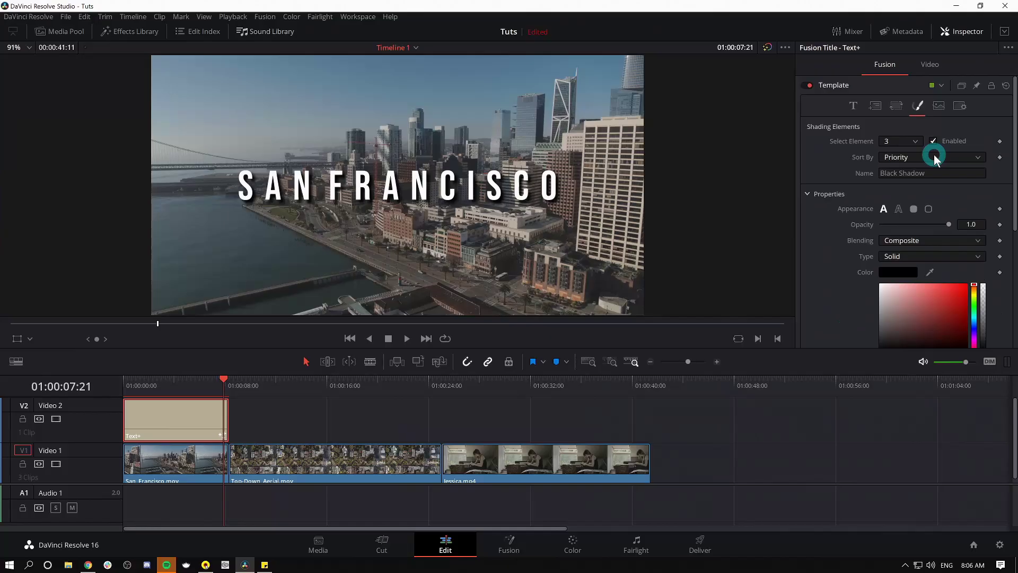
scroll(506, 206, up, 1)
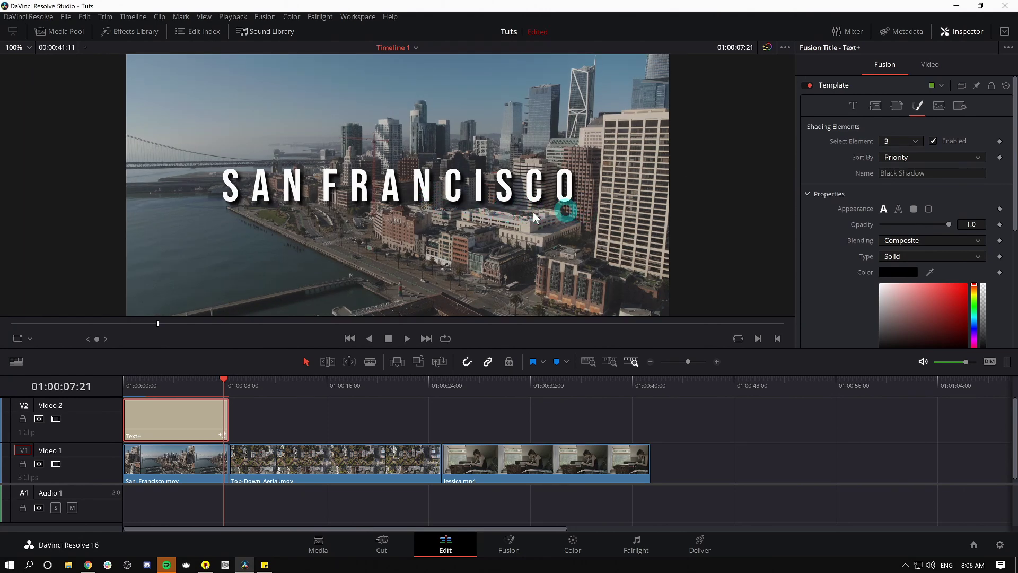
scroll(848, 231, down, 3)
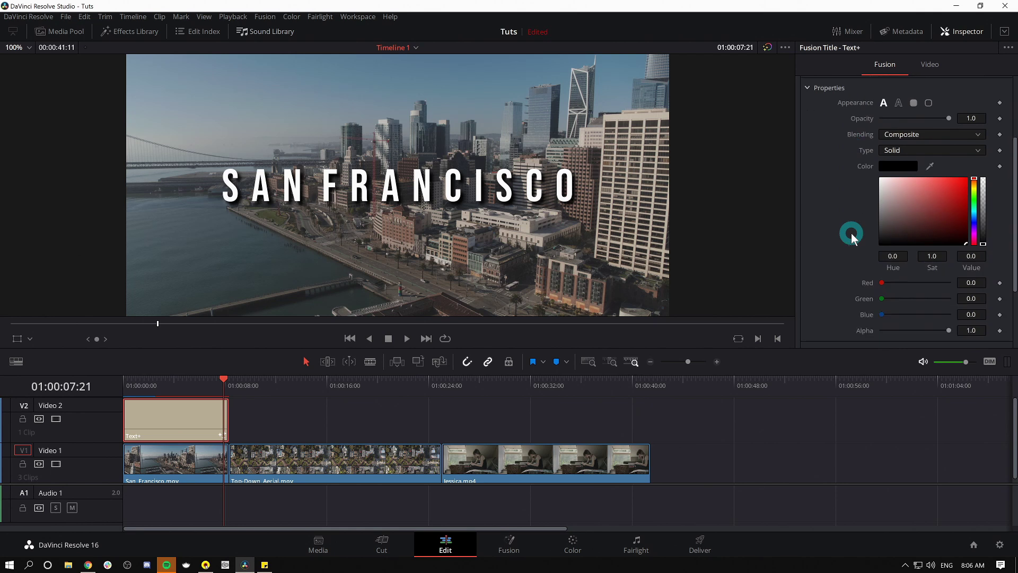
scroll(847, 227, down, 2)
scroll(848, 232, up, 3)
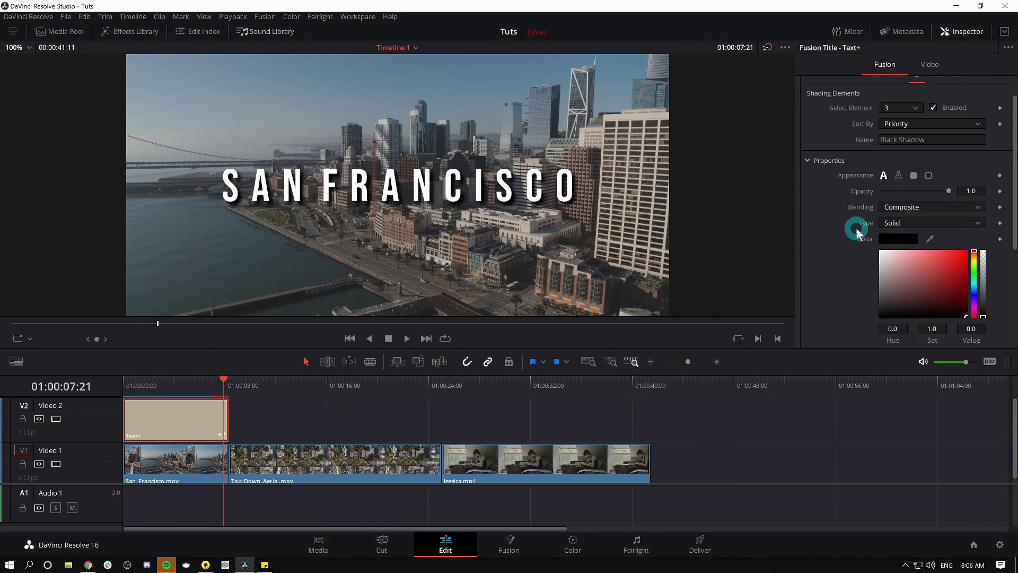
scroll(854, 234, up, 1)
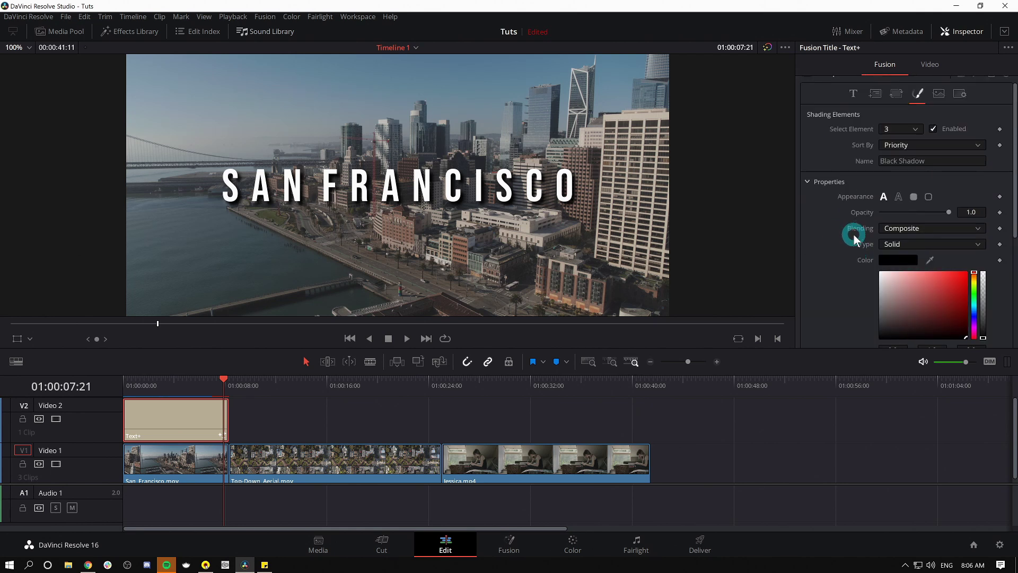
scroll(853, 234, down, 1)
drag(939, 270, 965, 263)
scroll(909, 272, down, 3)
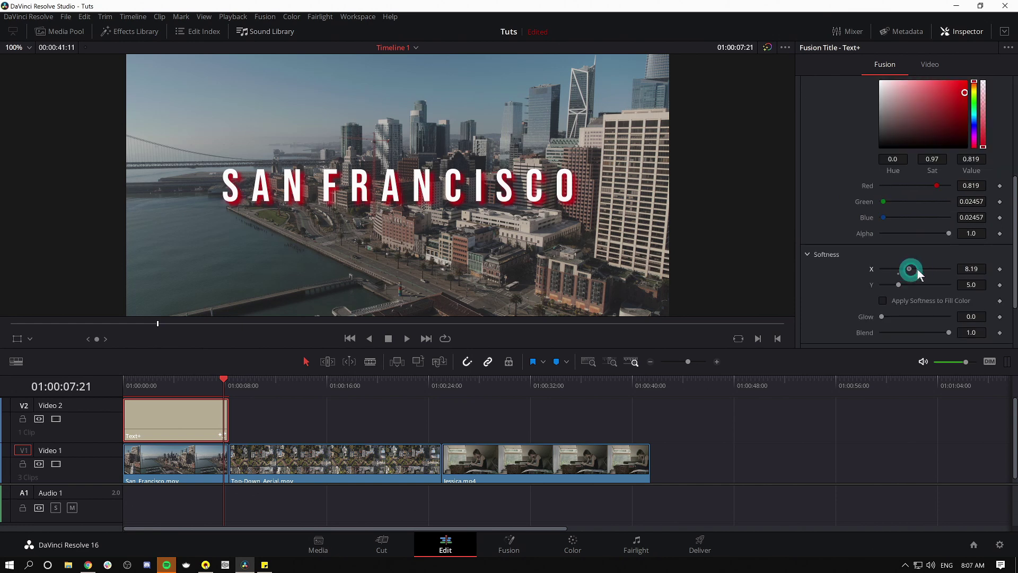
Slant the red shadow with a vertical Y shear, then switch to the Fusion Titles page in Chrome.
scroll(901, 260, down, 2)
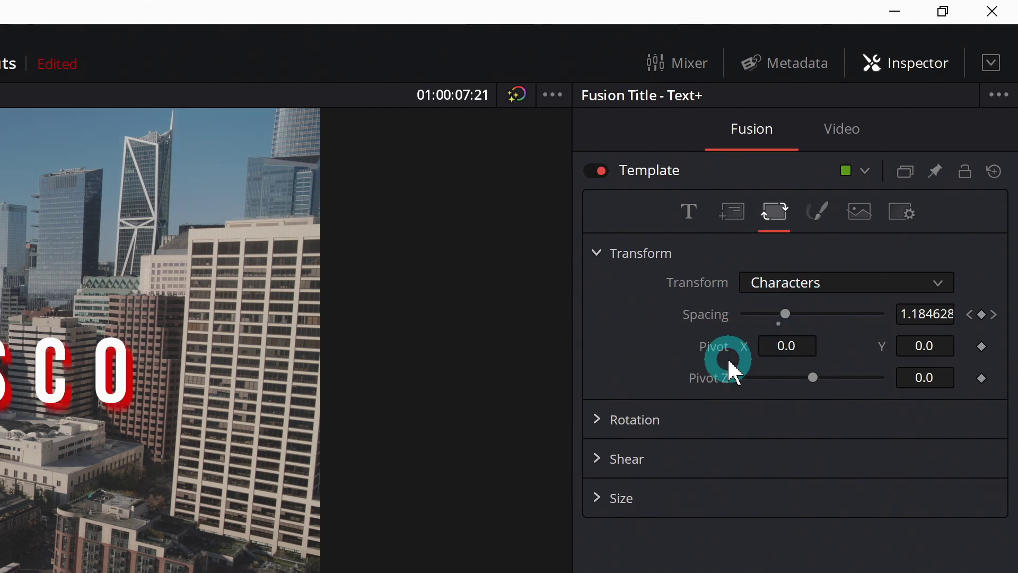
click(602, 459)
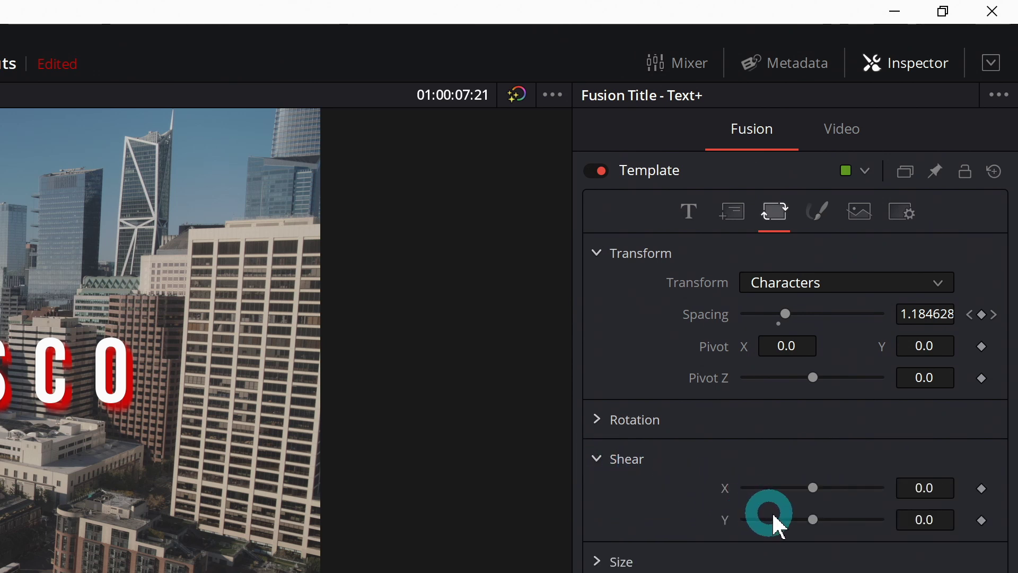
mouse_move(813, 519)
mouse_down()
mouse_move(835, 520)
mouse_move(789, 517)
mouse_move(823, 525)
mouse_up()
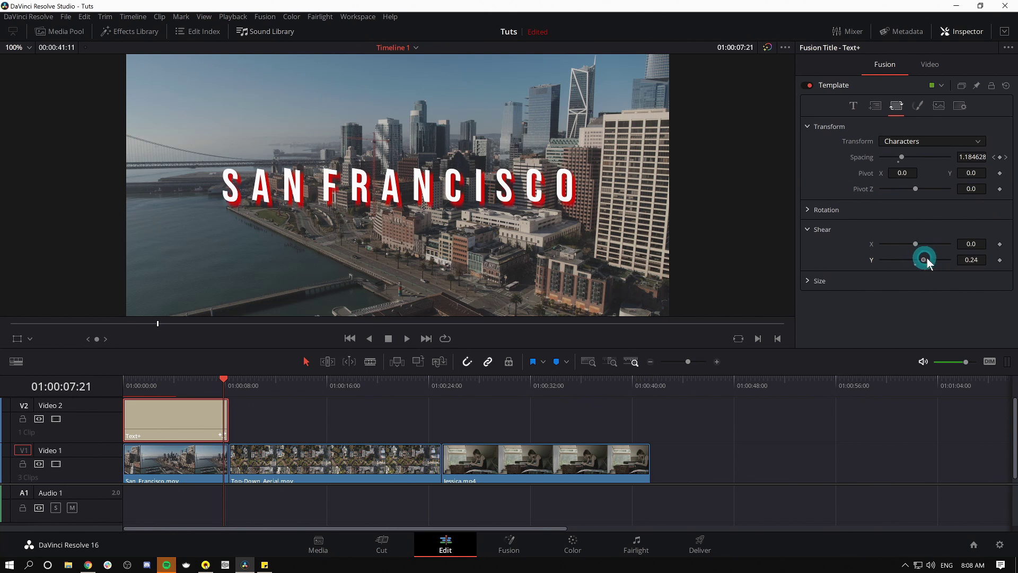
click(876, 245)
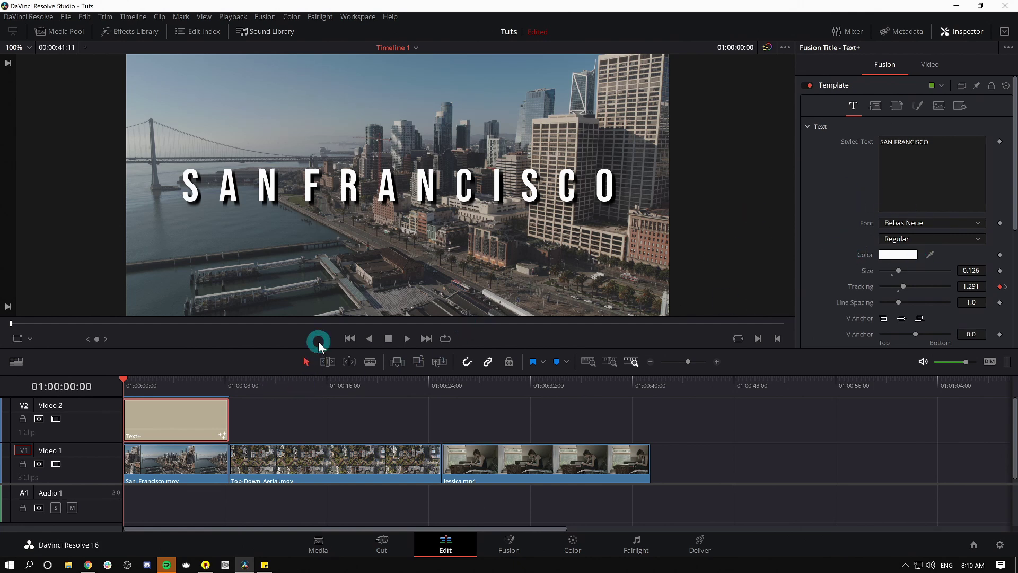
click(89, 563)
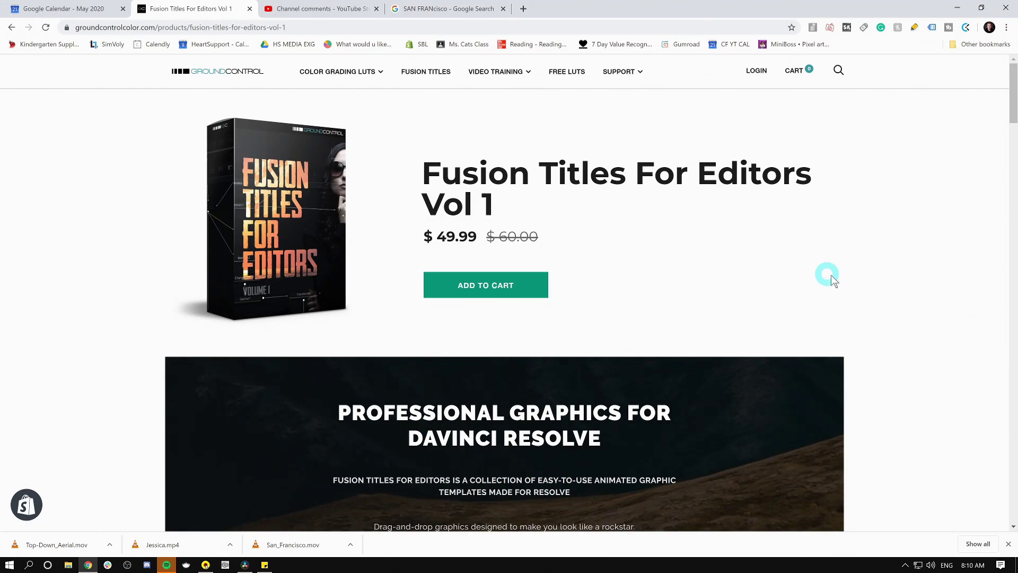
Page through the Ground Control album previews, past Side Swipe and Uneven, to the Two Lines Title.
scroll(832, 281, down, 15)
click(757, 333)
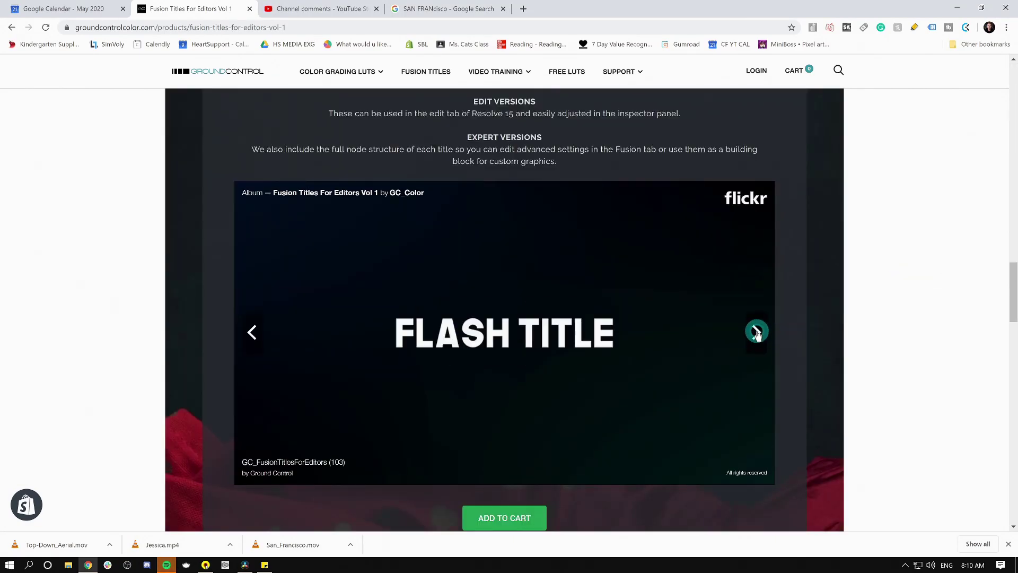
click(756, 333)
click(757, 332)
click(756, 333)
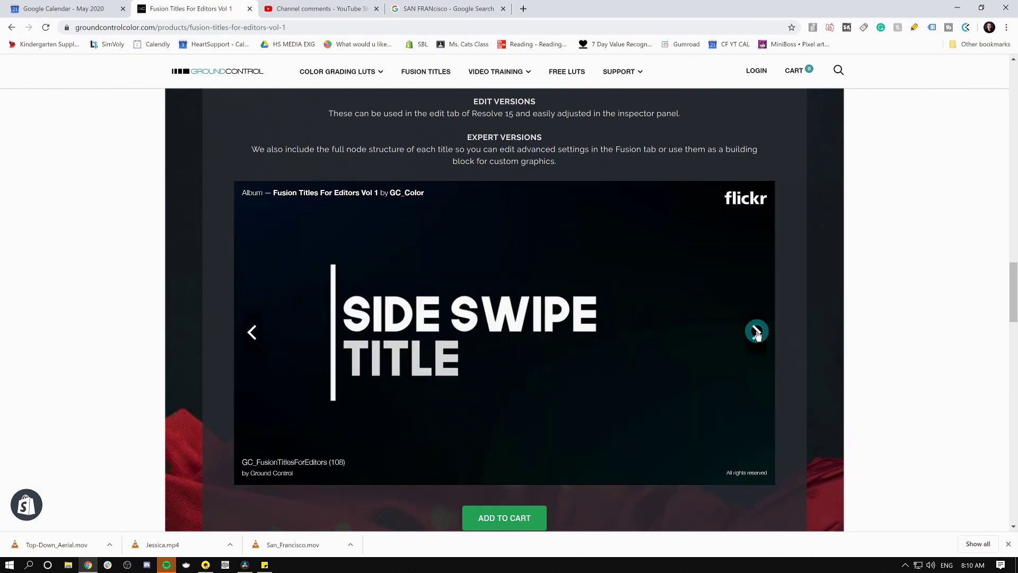
click(757, 333)
click(756, 333)
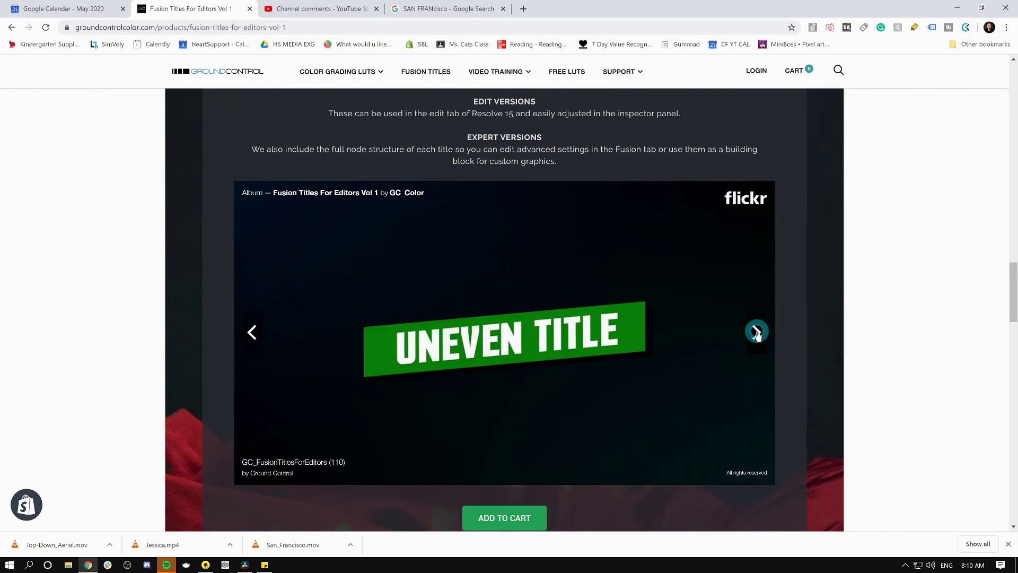
click(757, 333)
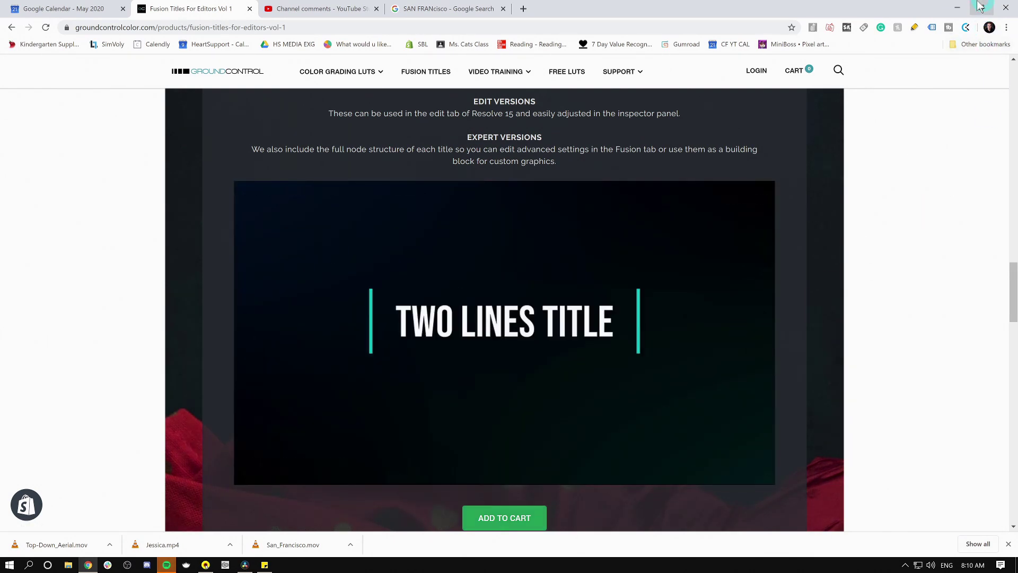
Back in Resolve, replace the V2 Text+ title with the GC_LightAndHeavy title from the Effects Library.
click(958, 8)
scroll(174, 270, down, 1)
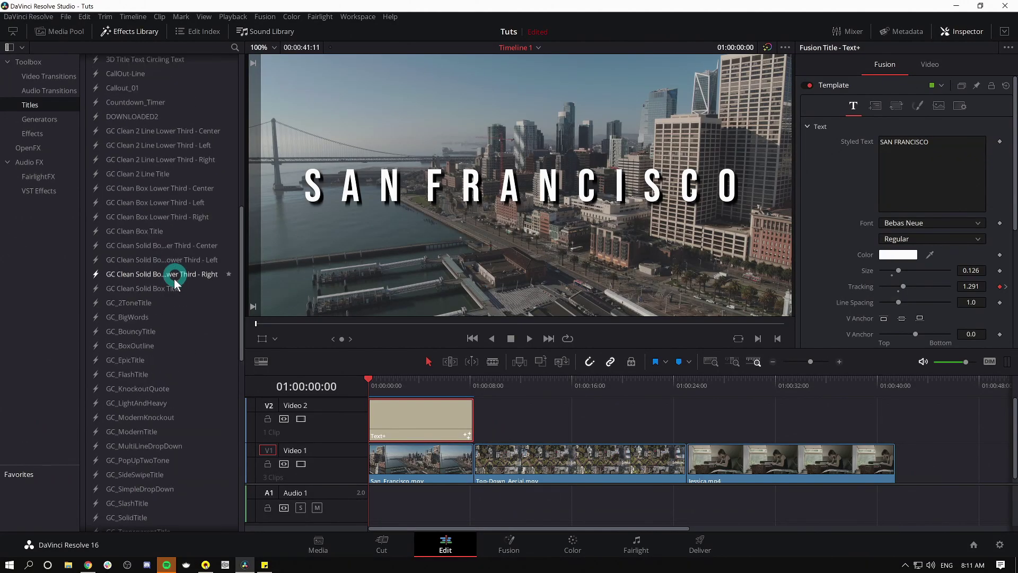
drag(136, 403, 417, 419)
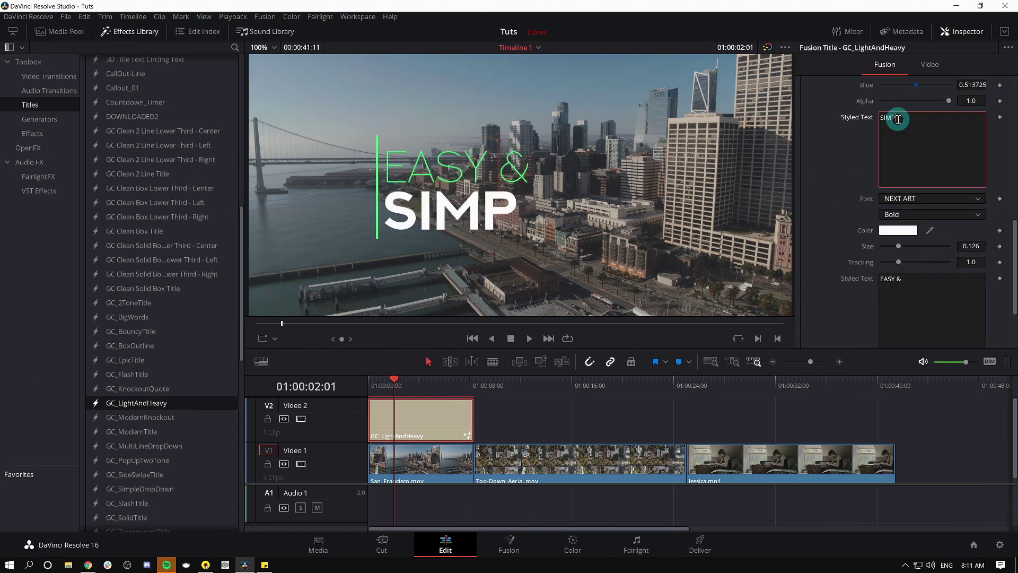
Finish the title text to read EASY & SIMPLE and play the animation from the start.
text(LE)
click(621, 258)
key(Home)
key(space)
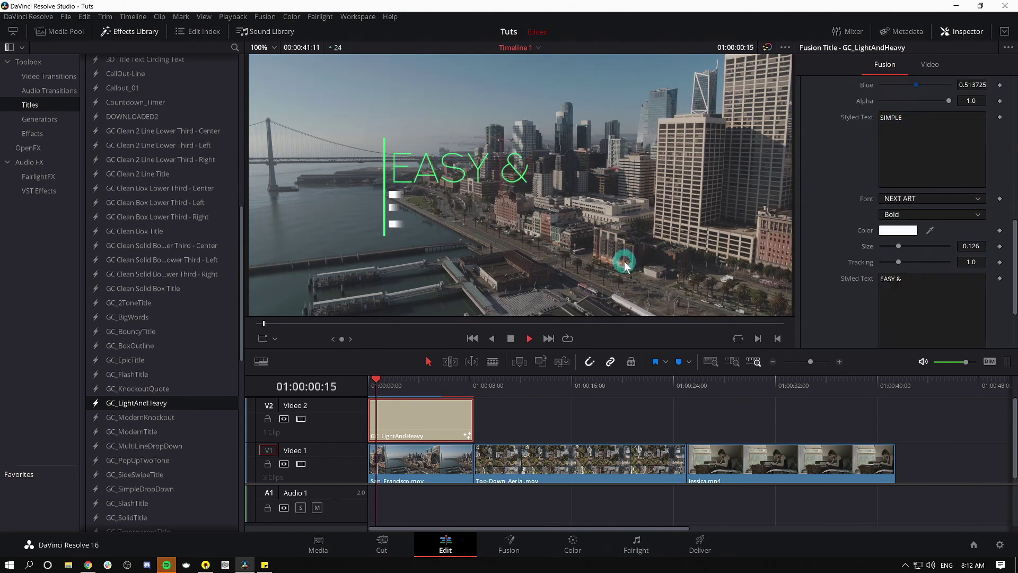